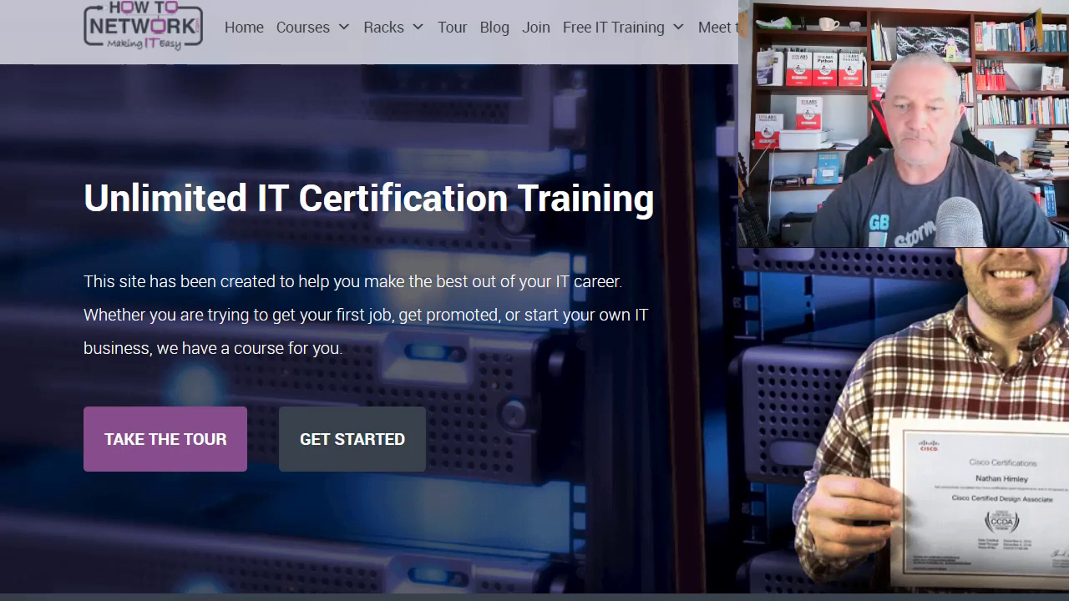
# Step: Bring the Packet Tracer workspace holding Switch0 and Router0 to the front
pyautogui.moveTo(702, 598)
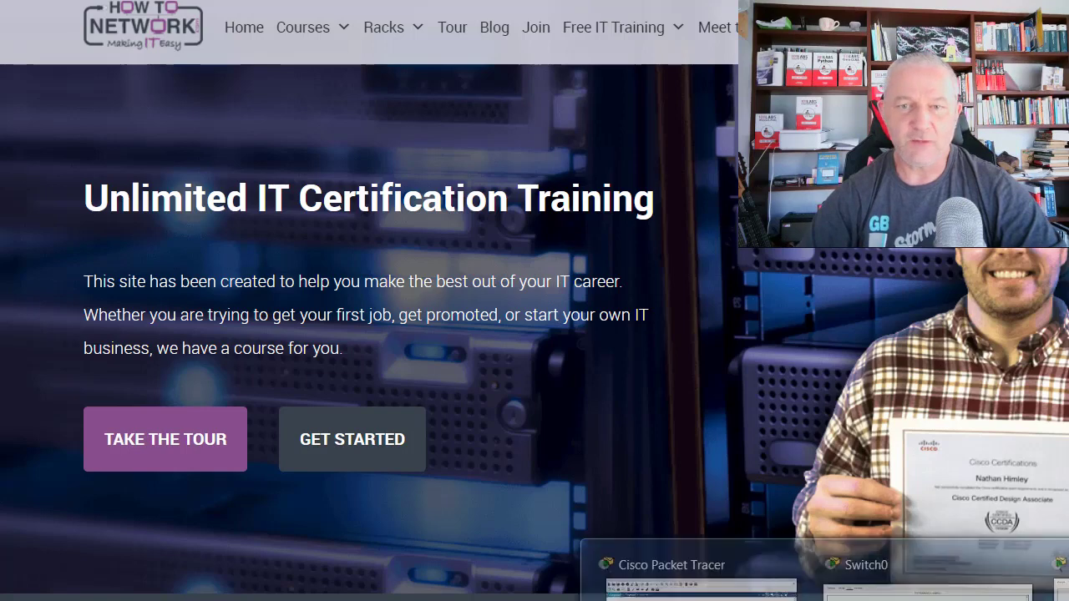
pyautogui.click(709, 560)
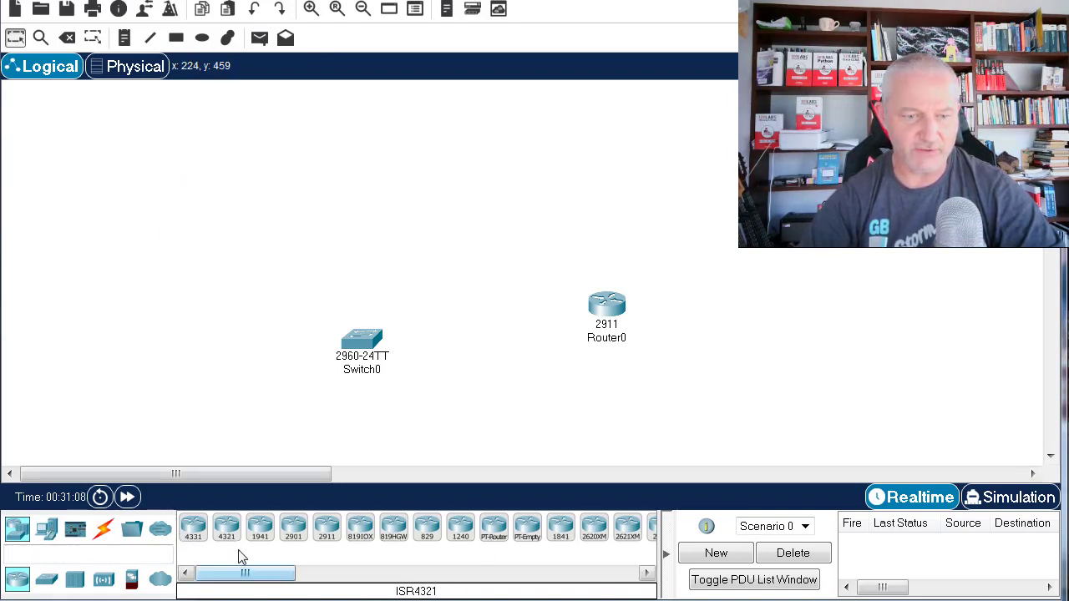
pyautogui.moveTo(227, 530)
pyautogui.mouseDown()
pyautogui.moveTo(165, 238)
pyautogui.moveTo(230, 534)
pyautogui.mouseUp()
# Step: Browse the End Devices, Components, Connections, Home and Smart City catalogues, ending on Network Devices
pyautogui.click(48, 530)
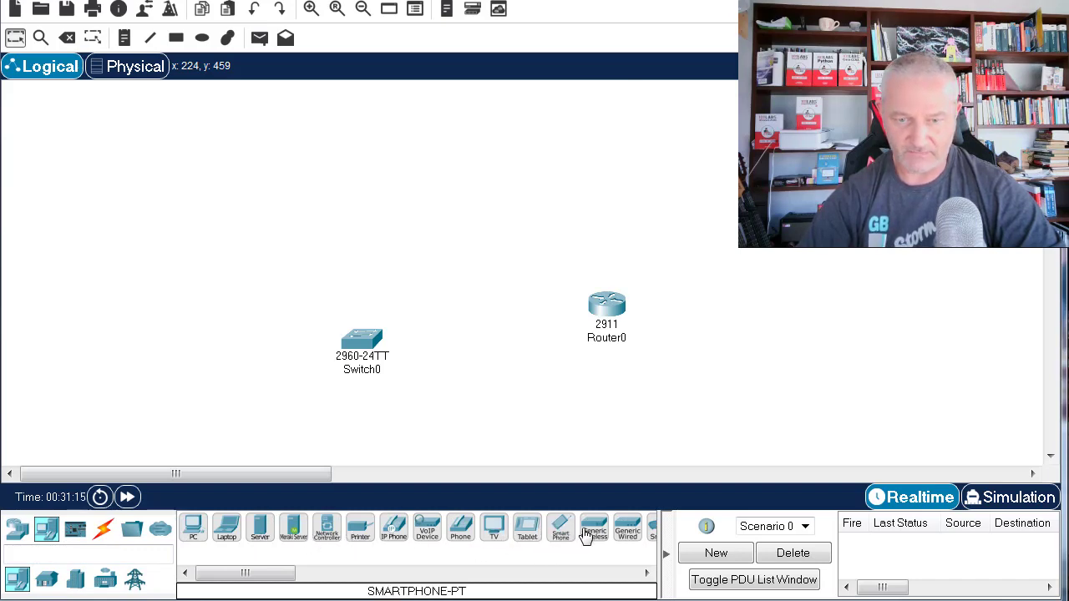
pyautogui.click(75, 529)
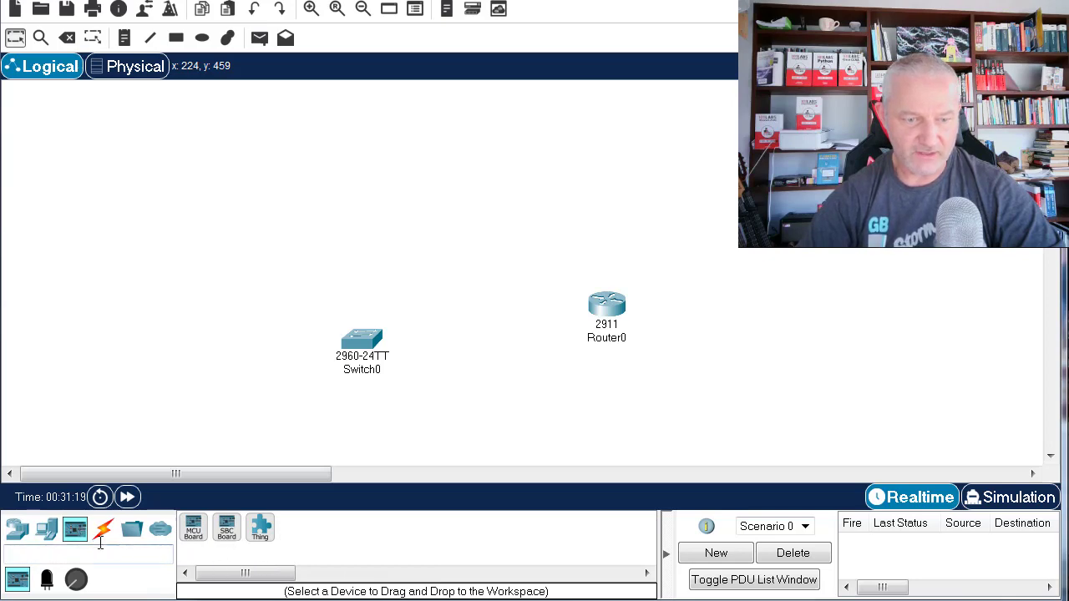
pyautogui.click(103, 530)
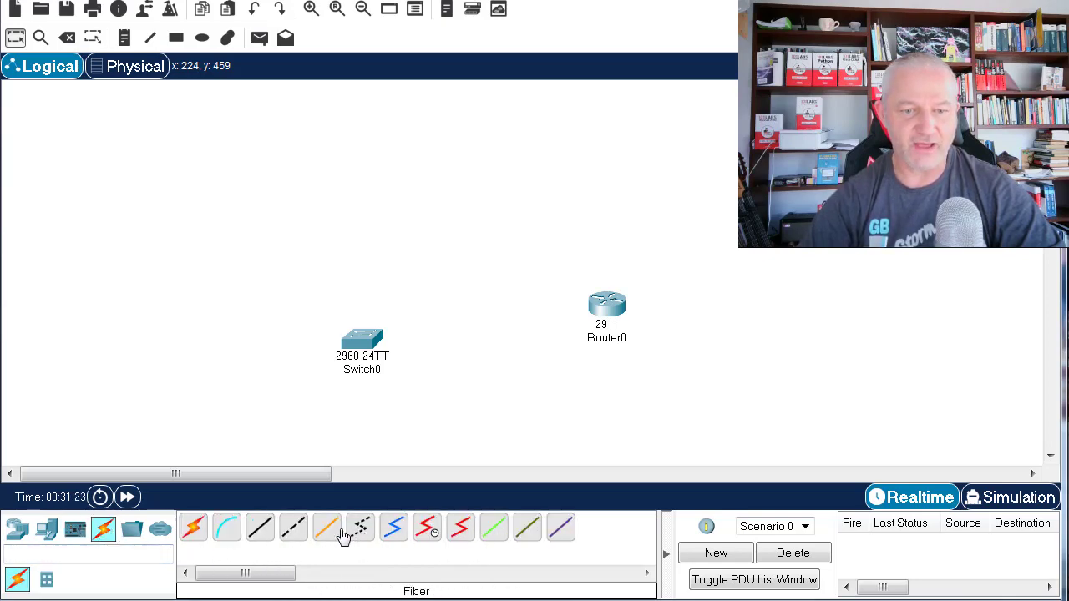
pyautogui.click(49, 536)
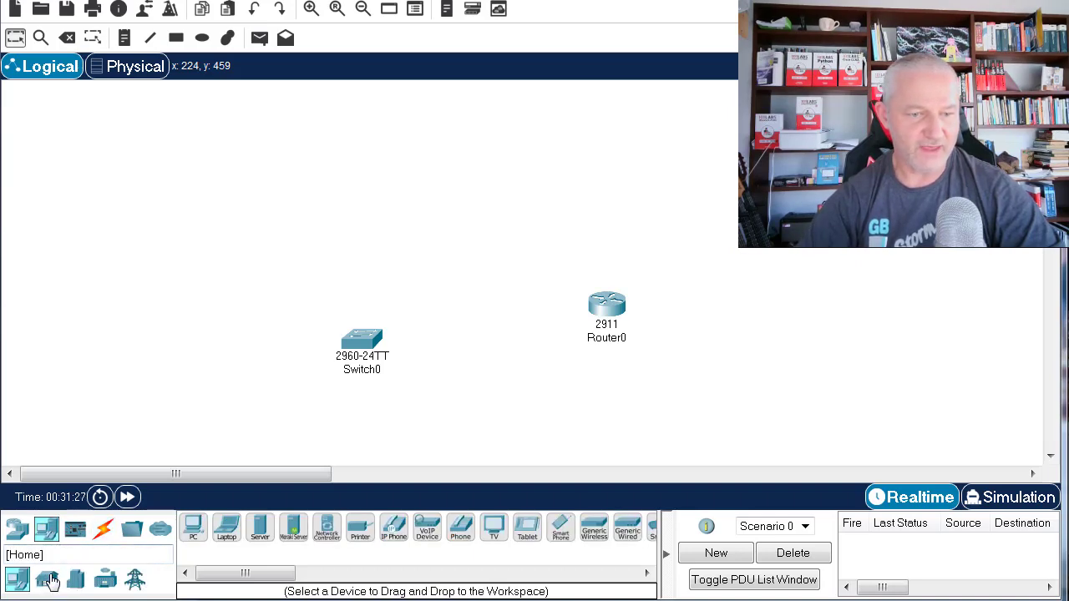
pyautogui.click(47, 580)
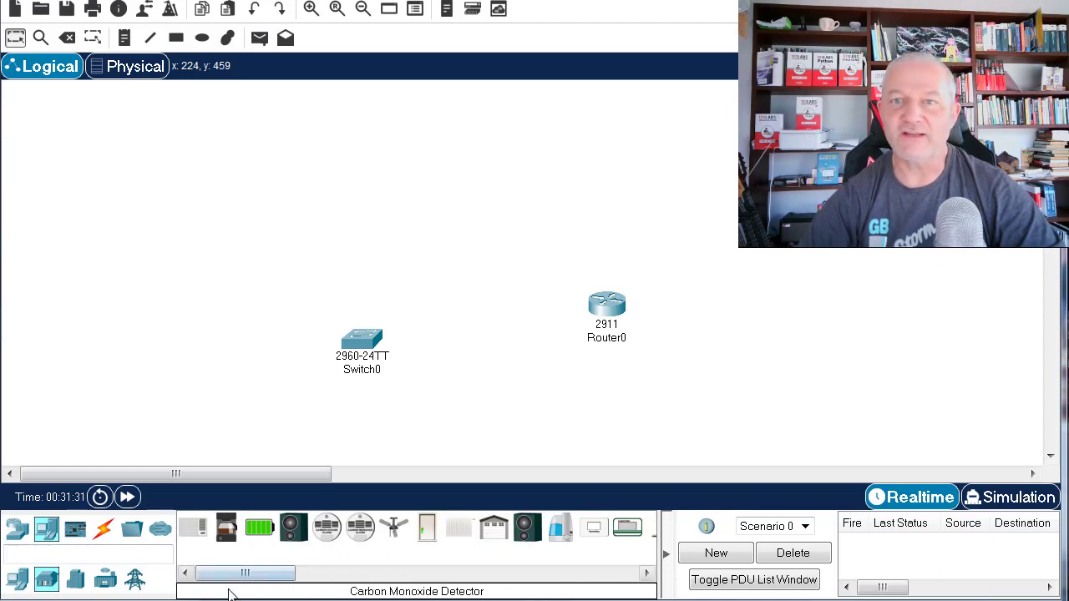
pyautogui.click(75, 579)
pyautogui.click(17, 579)
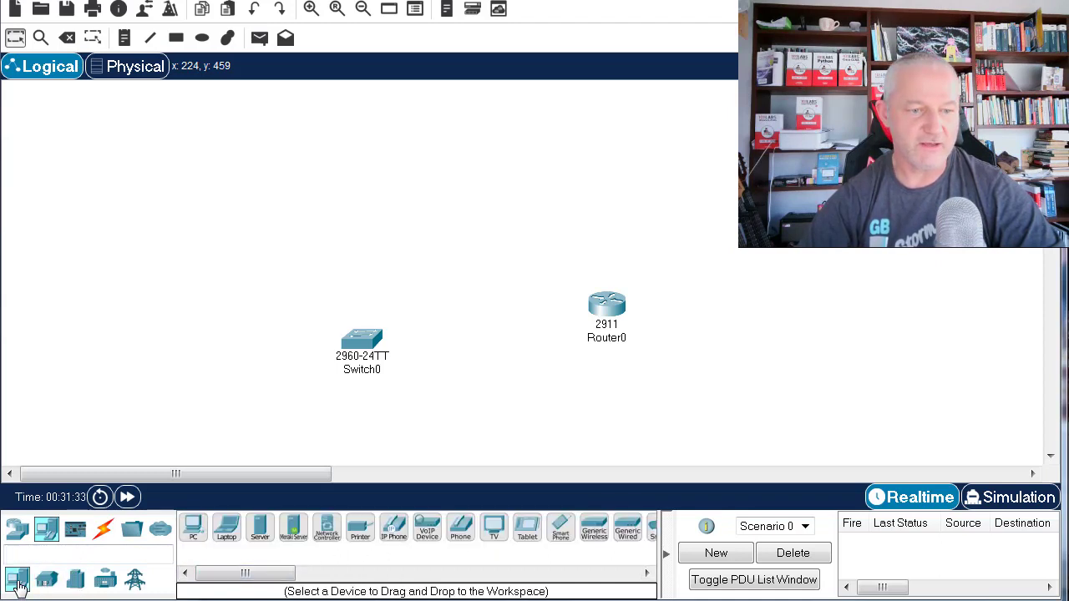
pyautogui.click(17, 529)
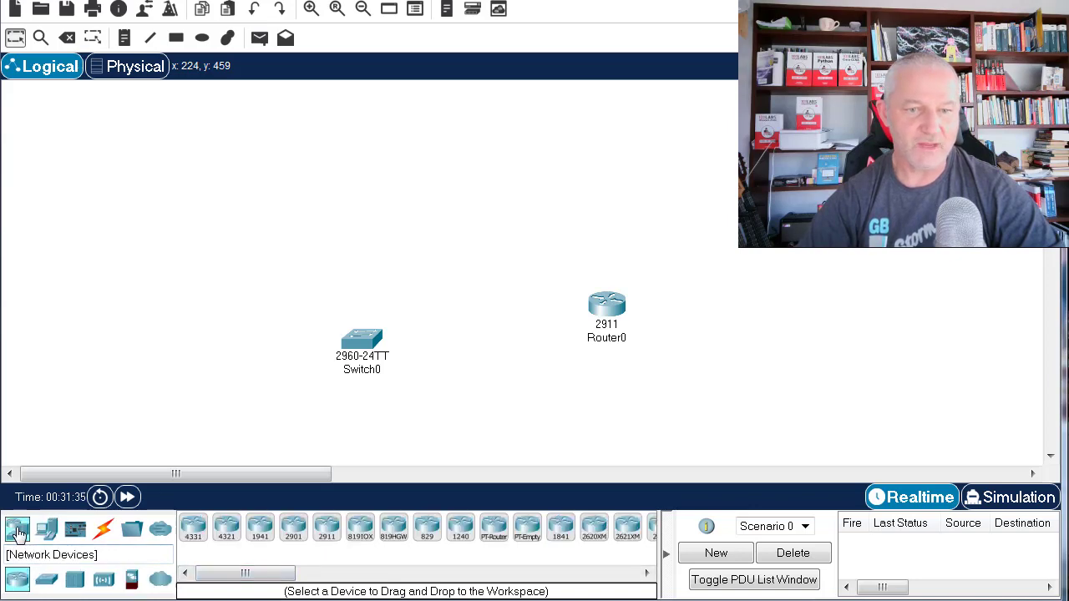
# Step: Cable Switch0 Fa0/18 to Router0 Gig0/0 with copper straight-through, then place Server0 at upper right
pyautogui.moveTo(362, 338); pyautogui.dragTo(283, 219)
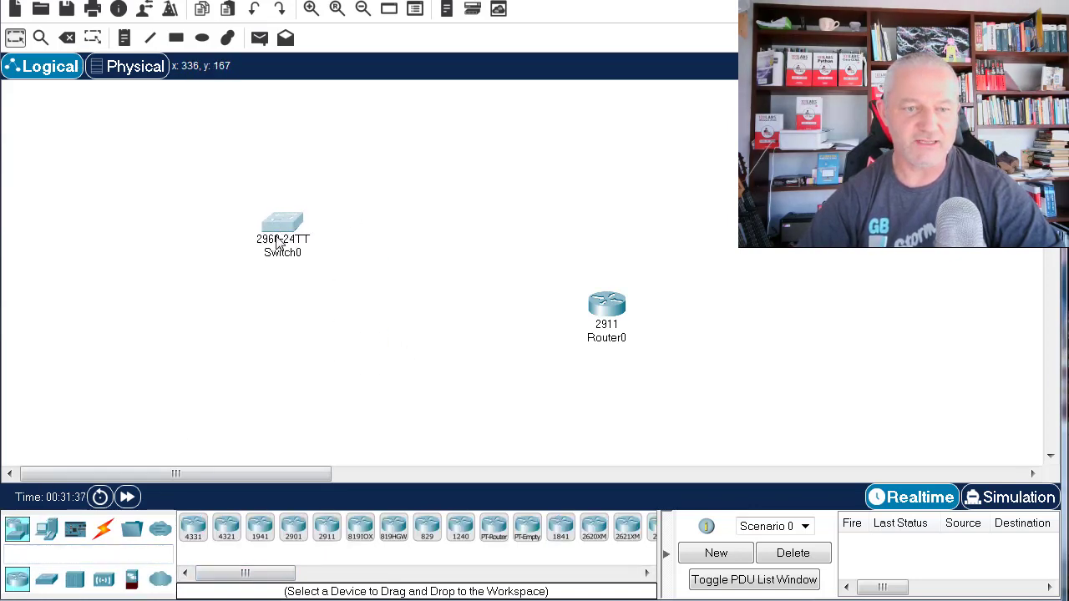
pyautogui.click(105, 529)
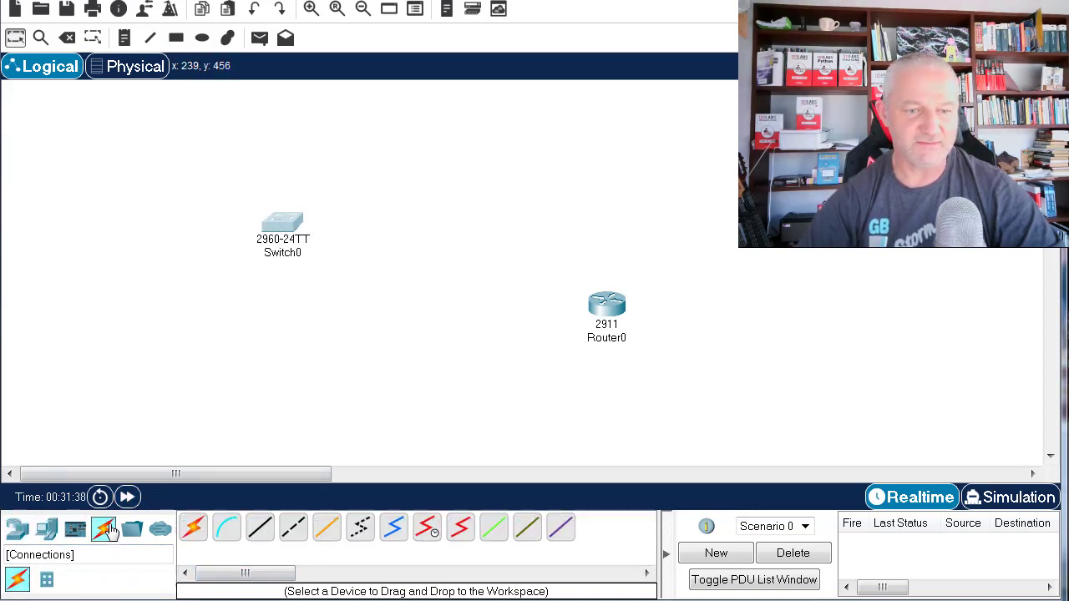
pyautogui.click(266, 532)
pyautogui.click(293, 224)
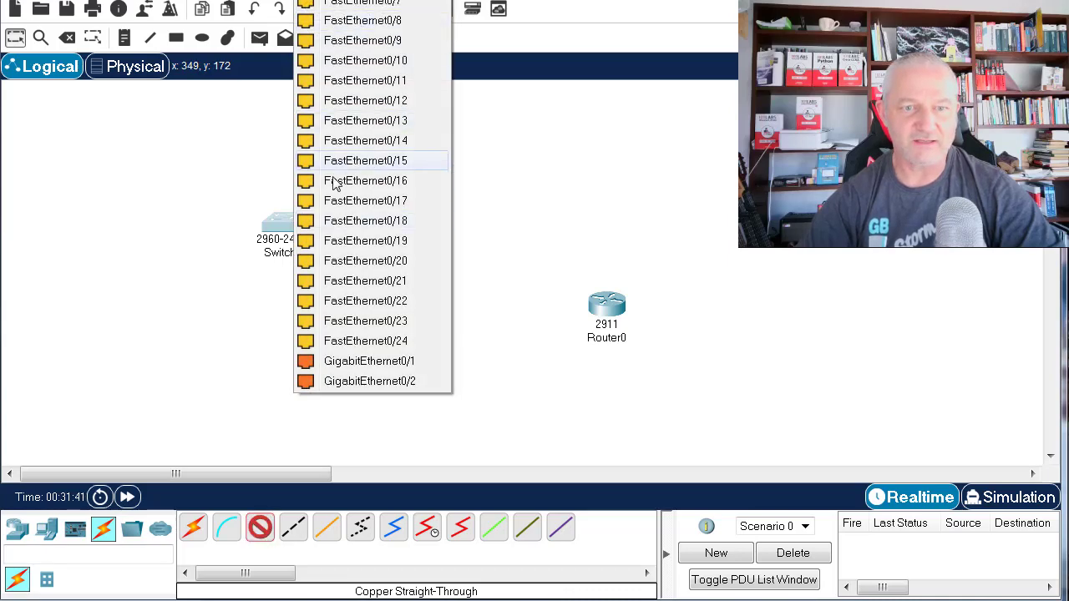
pyautogui.click(343, 219)
pyautogui.click(603, 306)
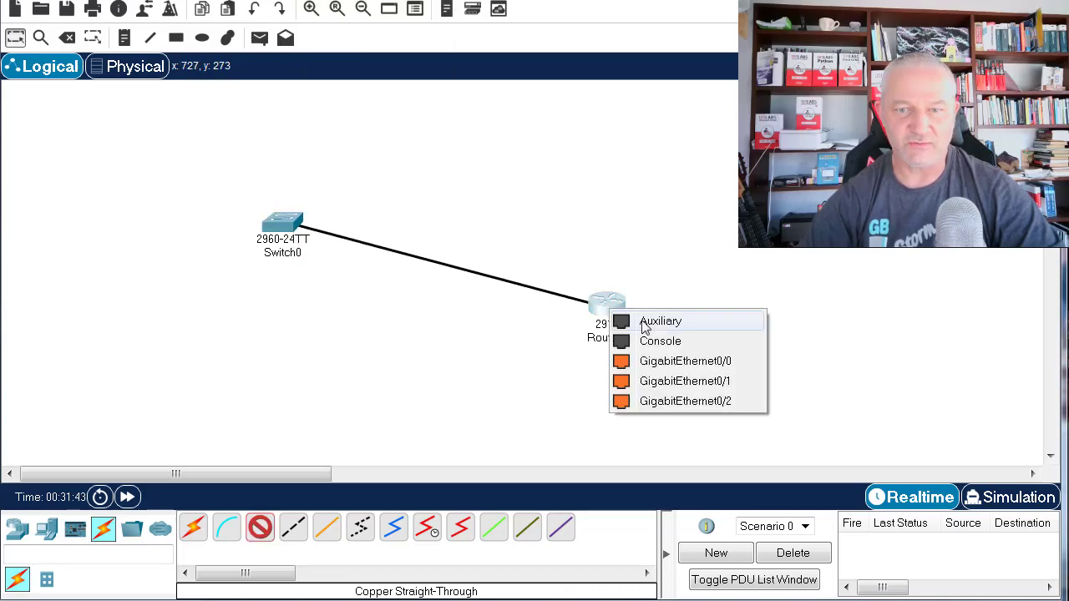
pyautogui.click(679, 361)
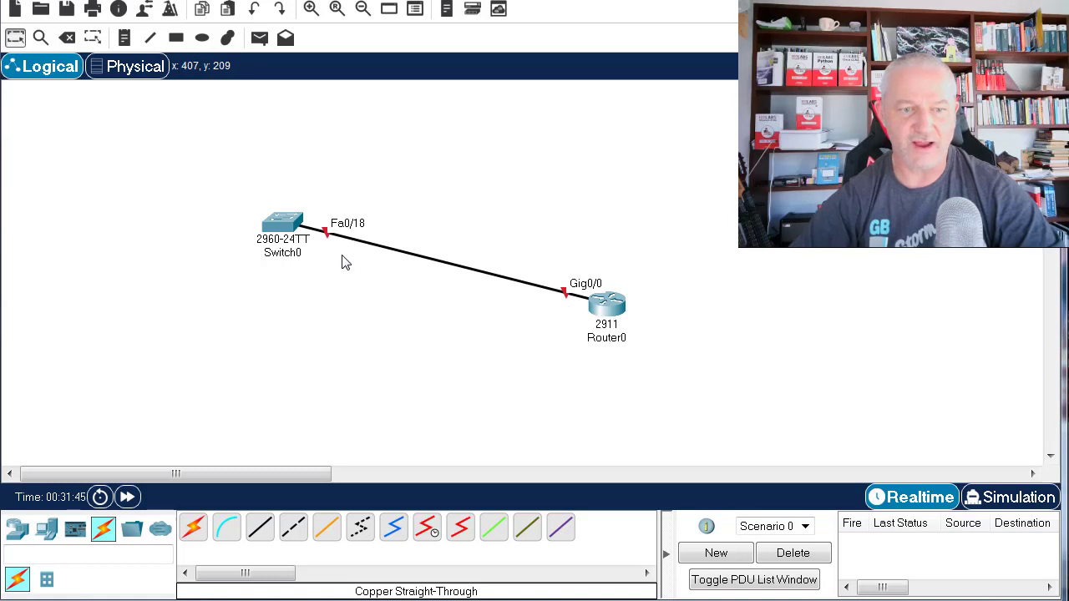
pyautogui.click(46, 528)
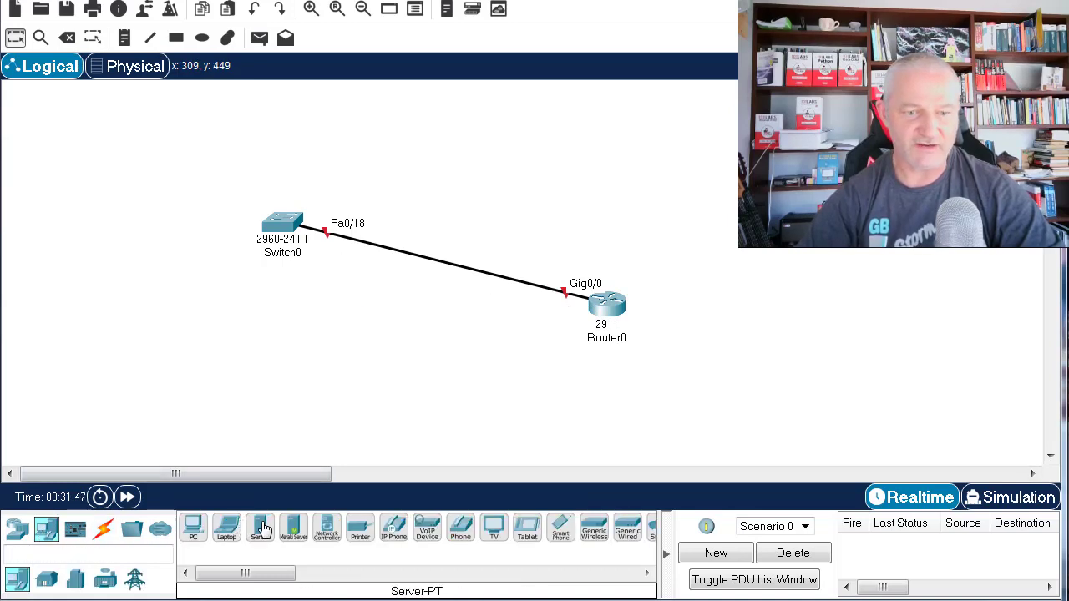
pyautogui.moveTo(264, 526); pyautogui.dragTo(696, 163)
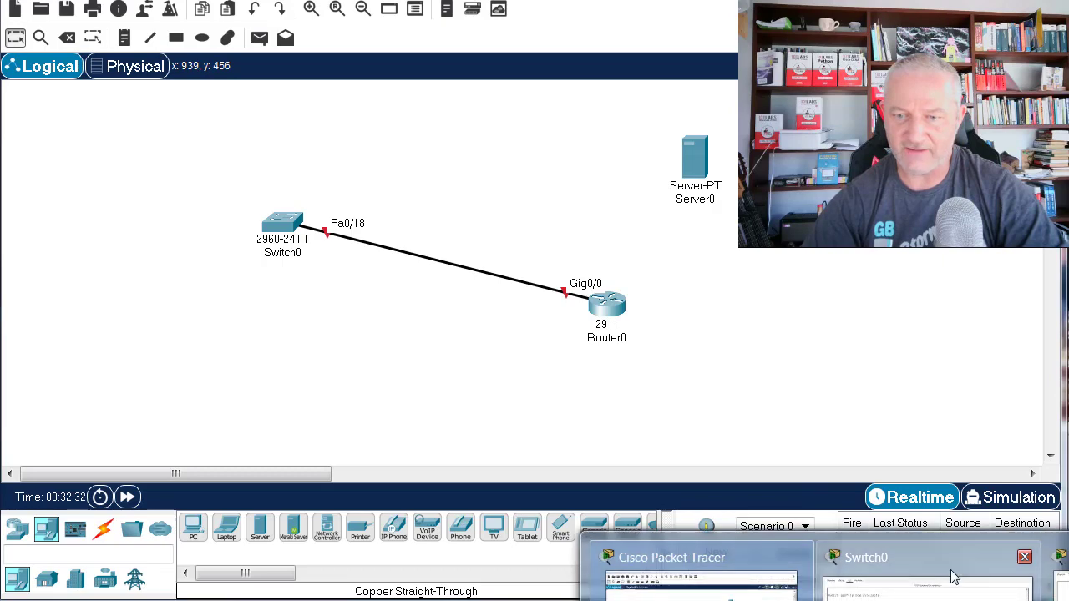
# Step: Bring Router0's IOS command-line console forward, showing 'Router con0 is now available'
pyautogui.click(1057, 572)
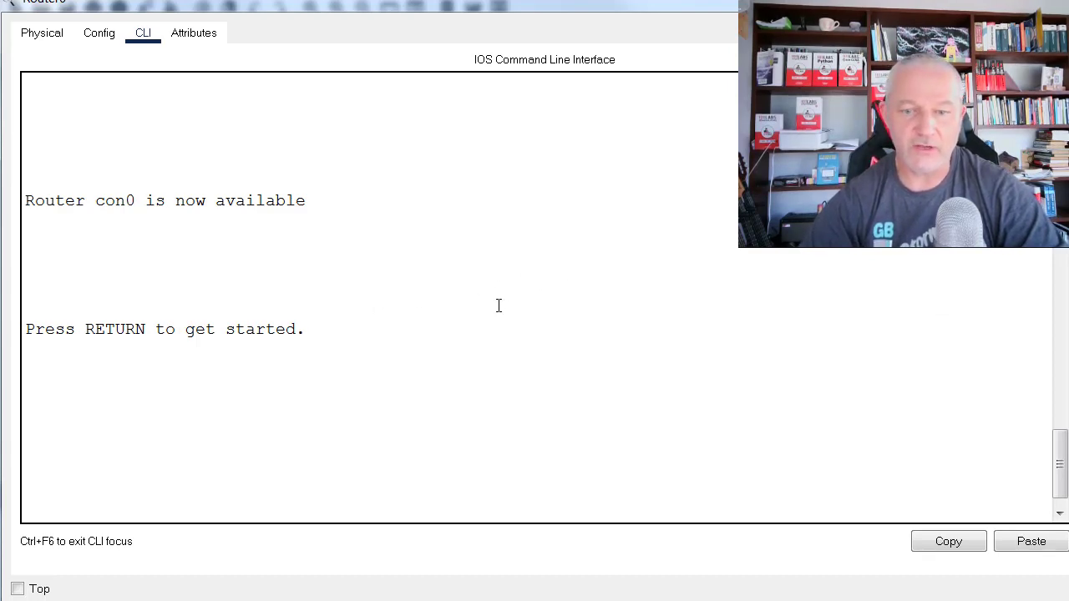
# Step: On the live router's console, return to privileged mode with exit and end, then run dir flqash
pyautogui.hotkey('alt', 'Tab')
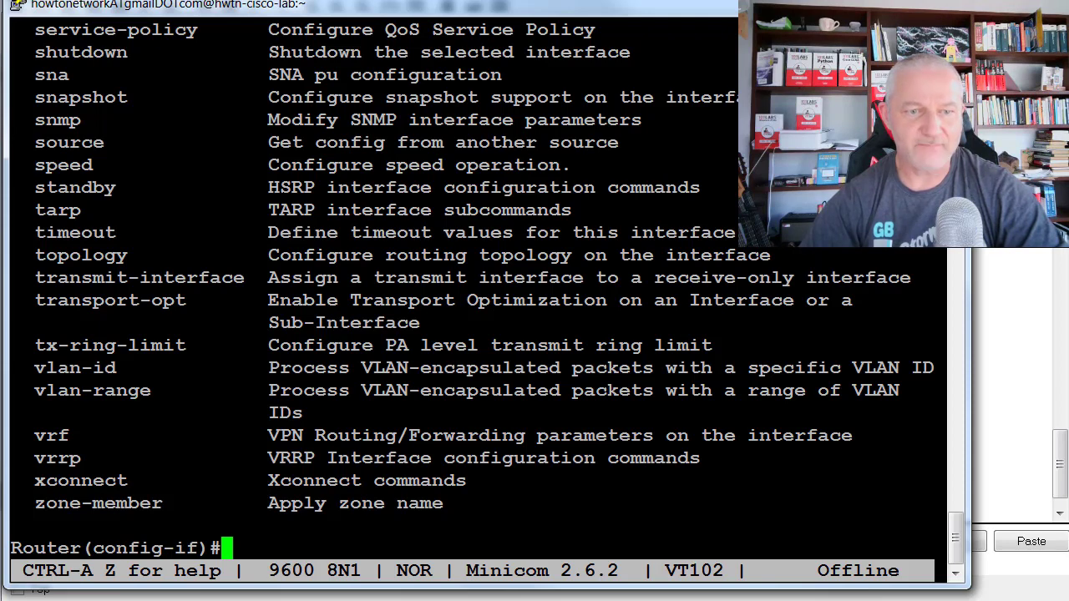
pyautogui.moveTo(35, 210); pyautogui.dragTo(538, 412)
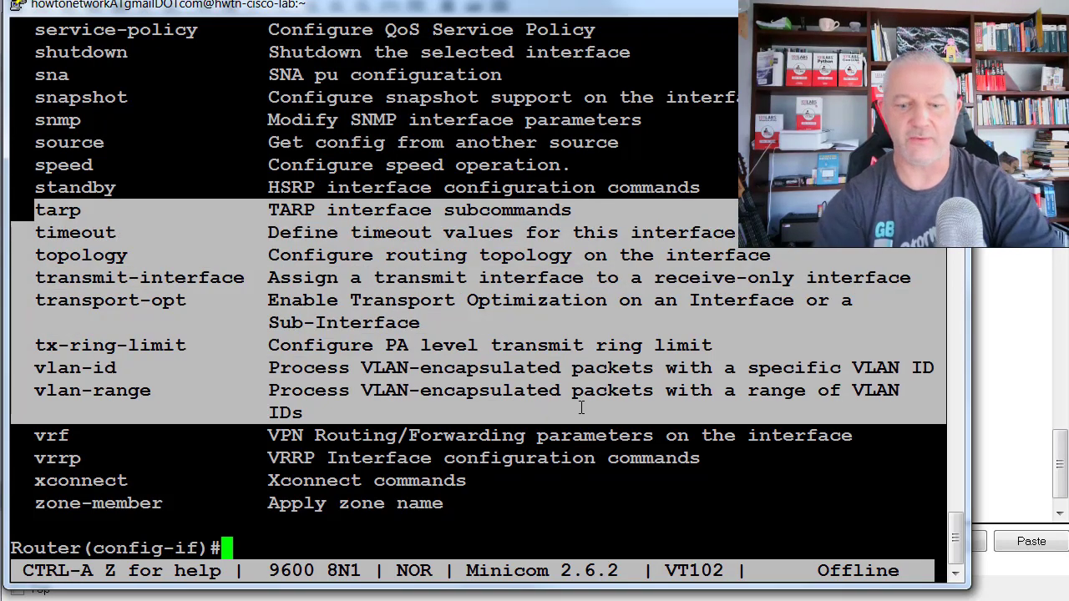
pyautogui.write('ex')
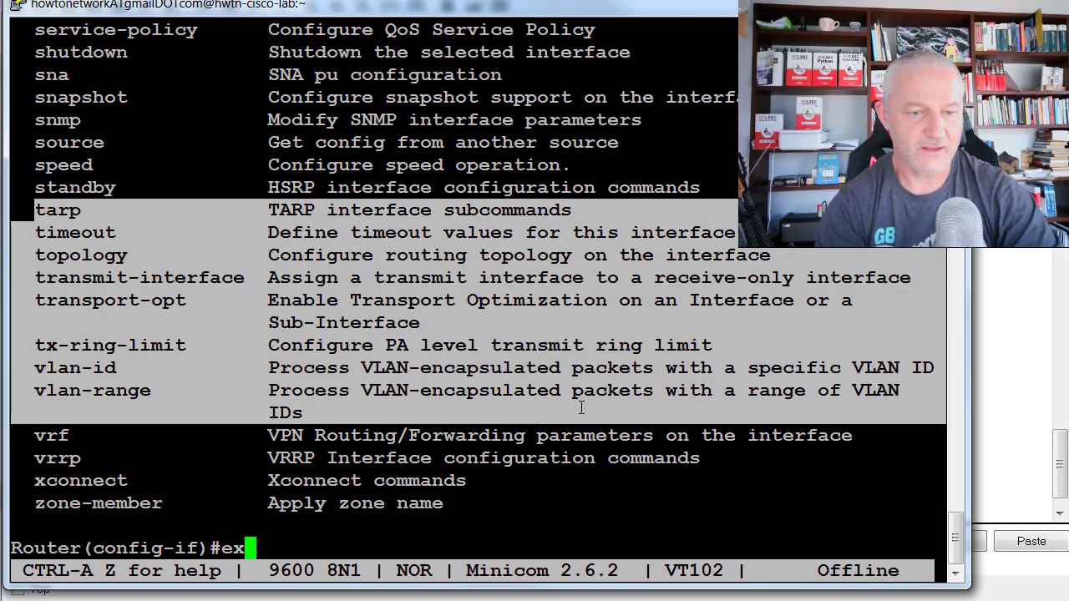
pyautogui.write('it')
pyautogui.press('Return')
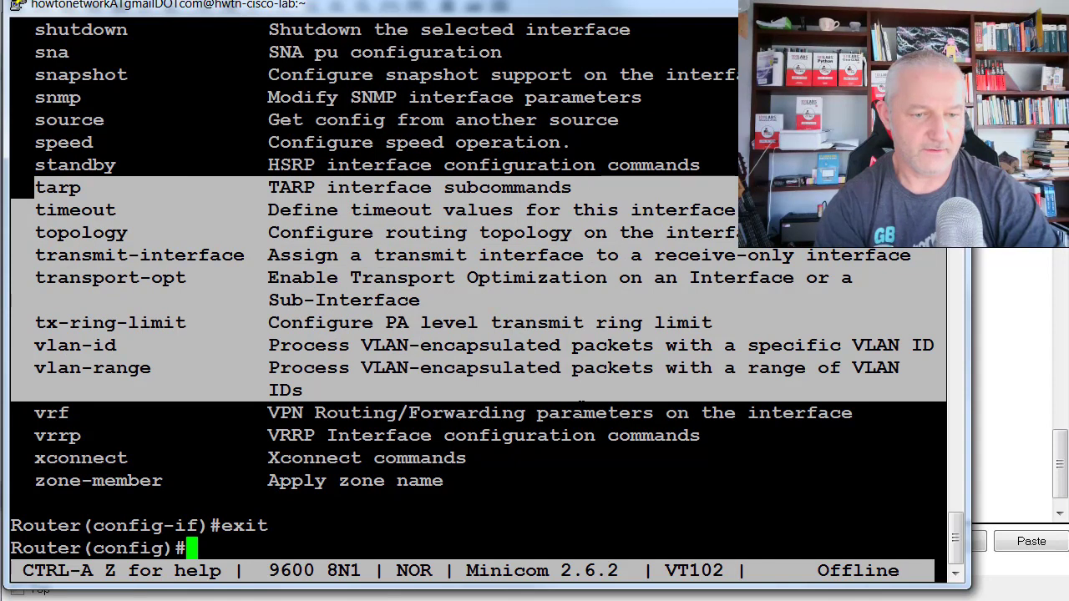
pyautogui.write('end')
pyautogui.press('Return')
pyautogui.press('Return')
pyautogui.press('Return')
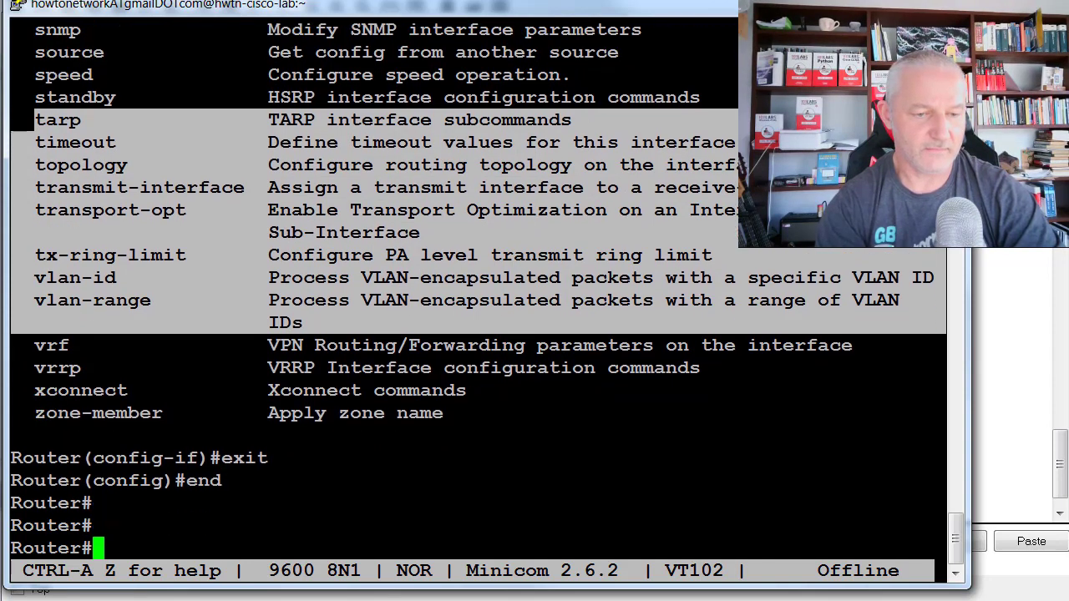
pyautogui.write('dir flh')
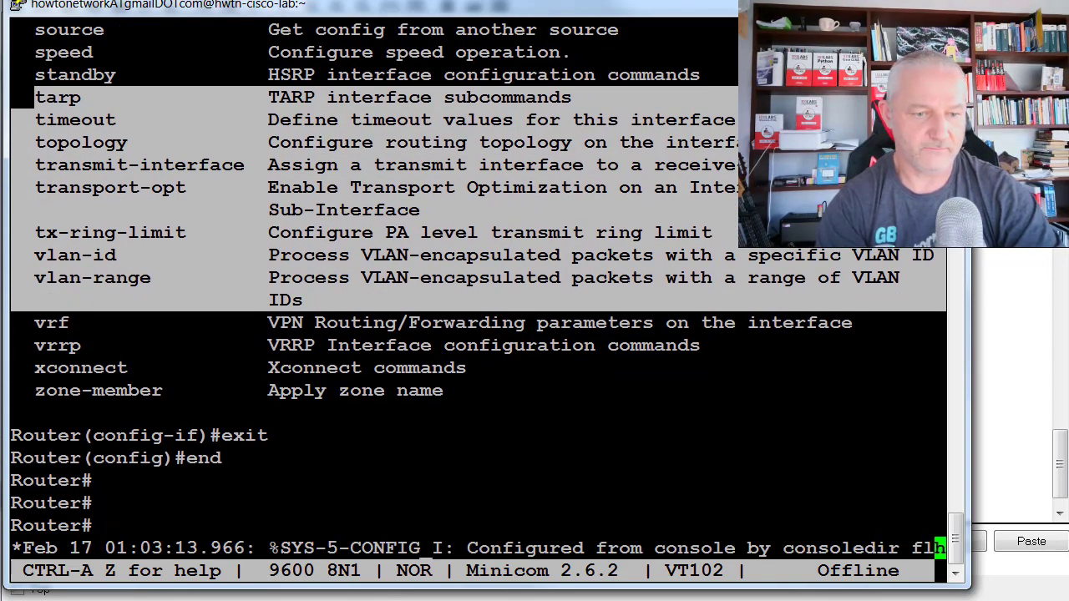
pyautogui.write('qash')
pyautogui.press('Return')
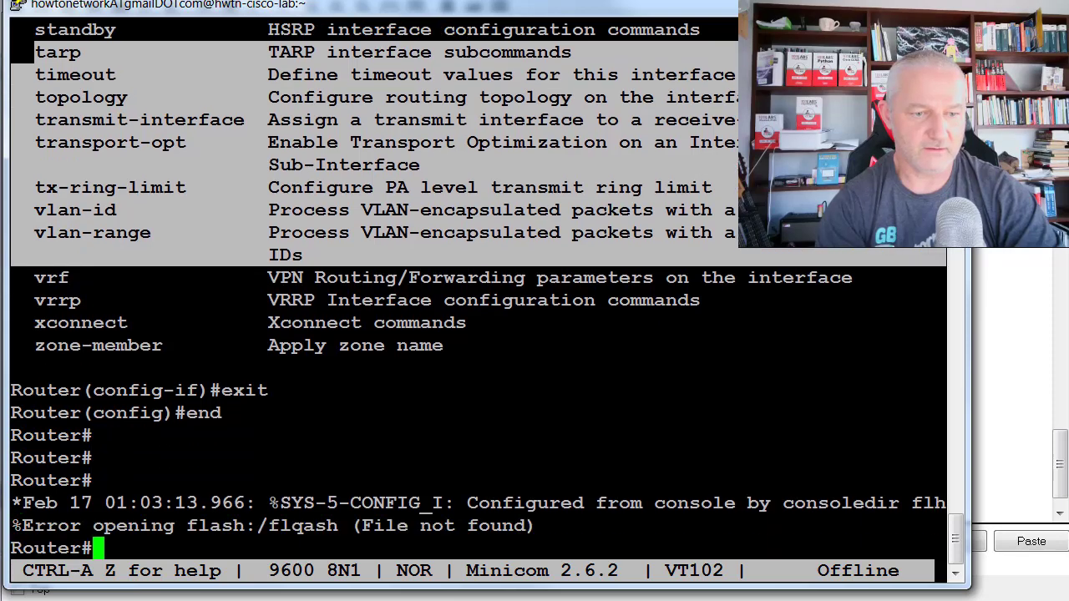
# Step: Run sh ver and highlight the c1841 system image file name
pyautogui.write('sh ver')
pyautogui.press('Return')
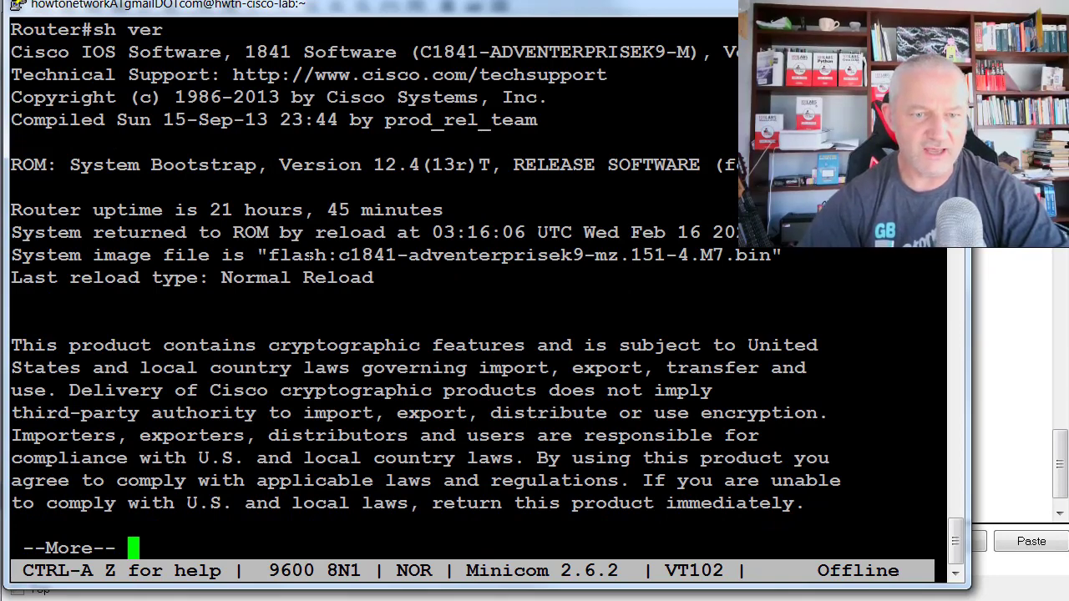
pyautogui.moveTo(269, 255); pyautogui.dragTo(419, 256)
pyautogui.click(578, 256)
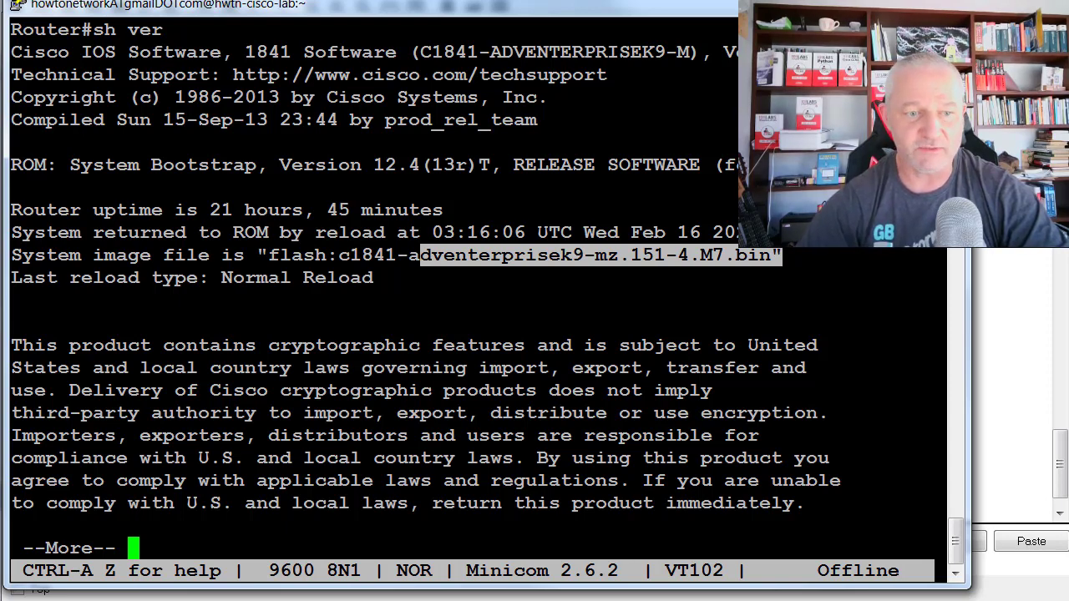
pyautogui.click(420, 256)
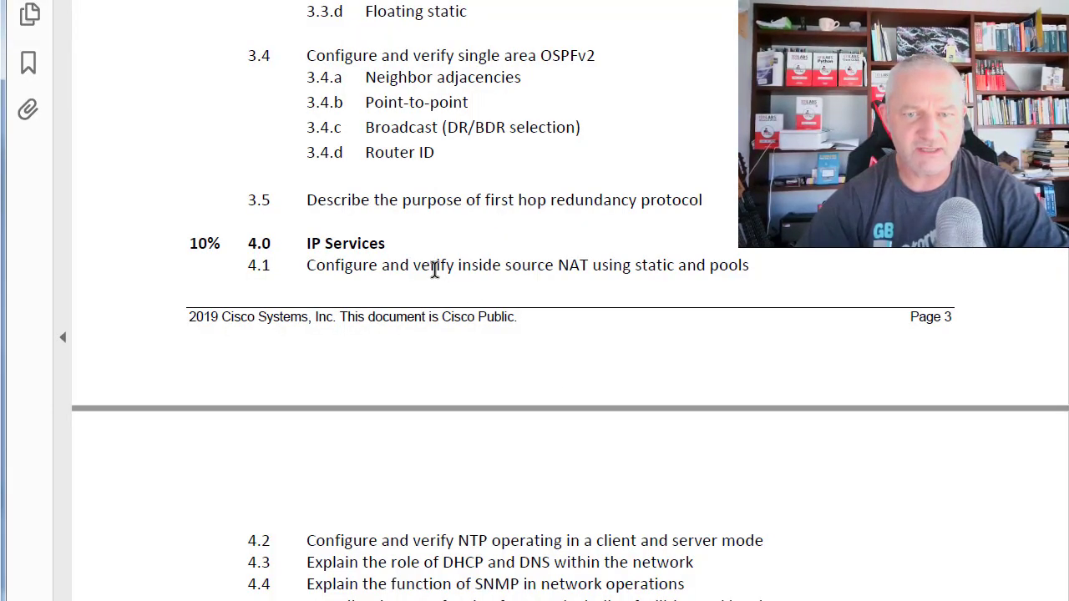
# Step: Select the exam-topics line 'Describe the purpose of first hop redundancy protocol' (item 3.5)
pyautogui.scroll(4, 278, 219)
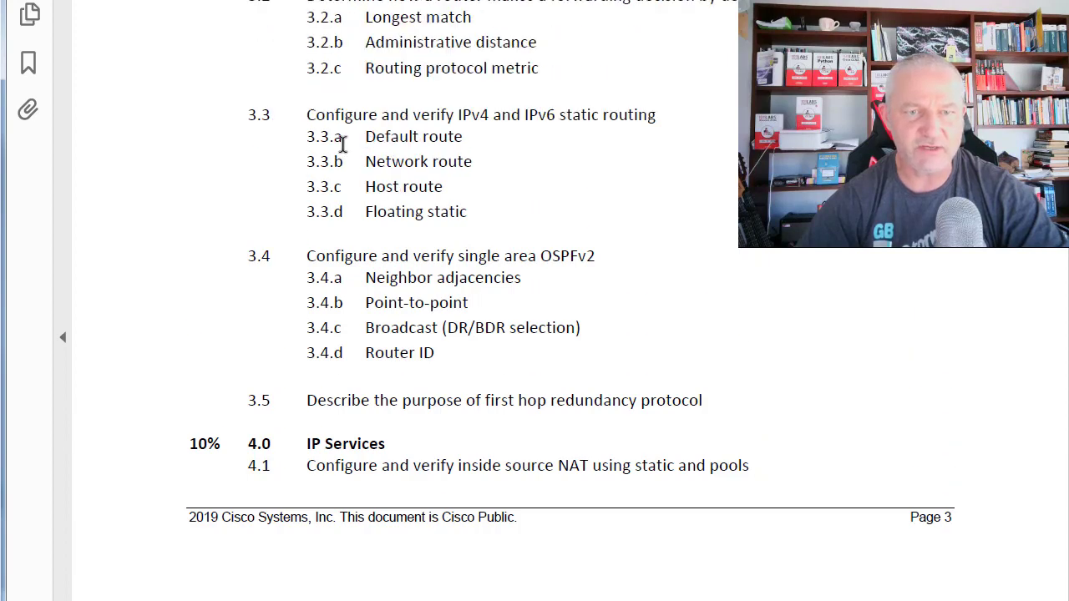
pyautogui.moveTo(328, 117); pyautogui.dragTo(461, 229)
pyautogui.scroll(-2, 376, 274)
pyautogui.moveTo(309, 320); pyautogui.dragTo(683, 321)
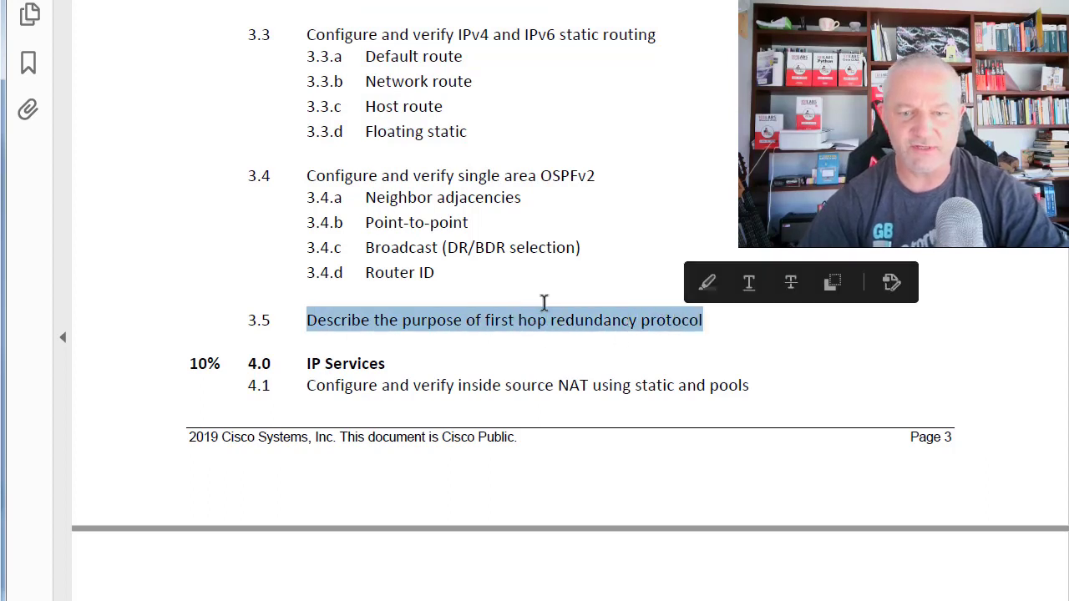
pyautogui.click(539, 323)
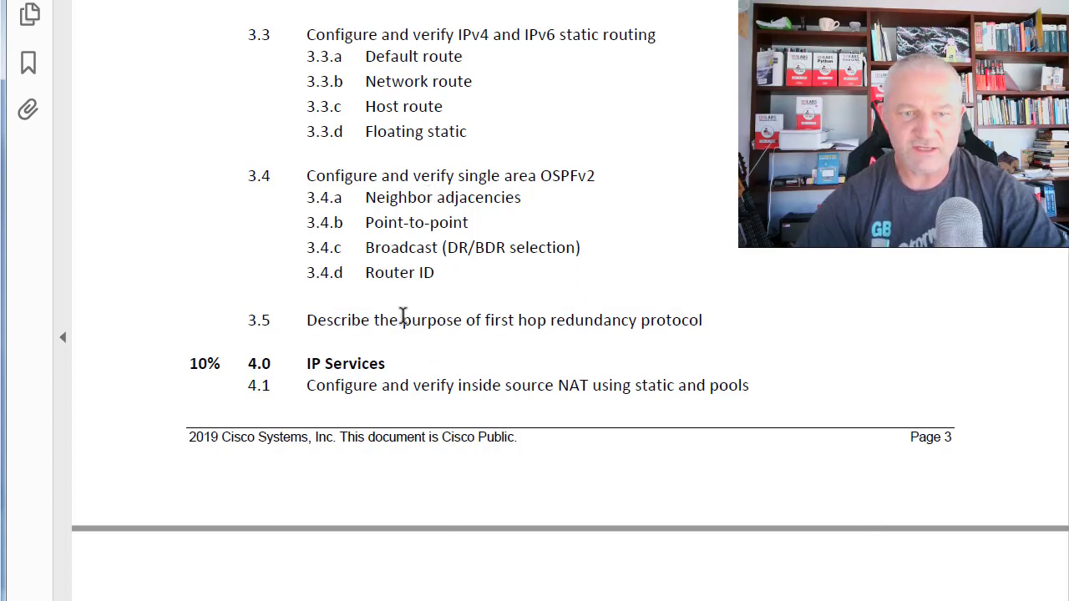
pyautogui.moveTo(306, 322); pyautogui.dragTo(718, 320)
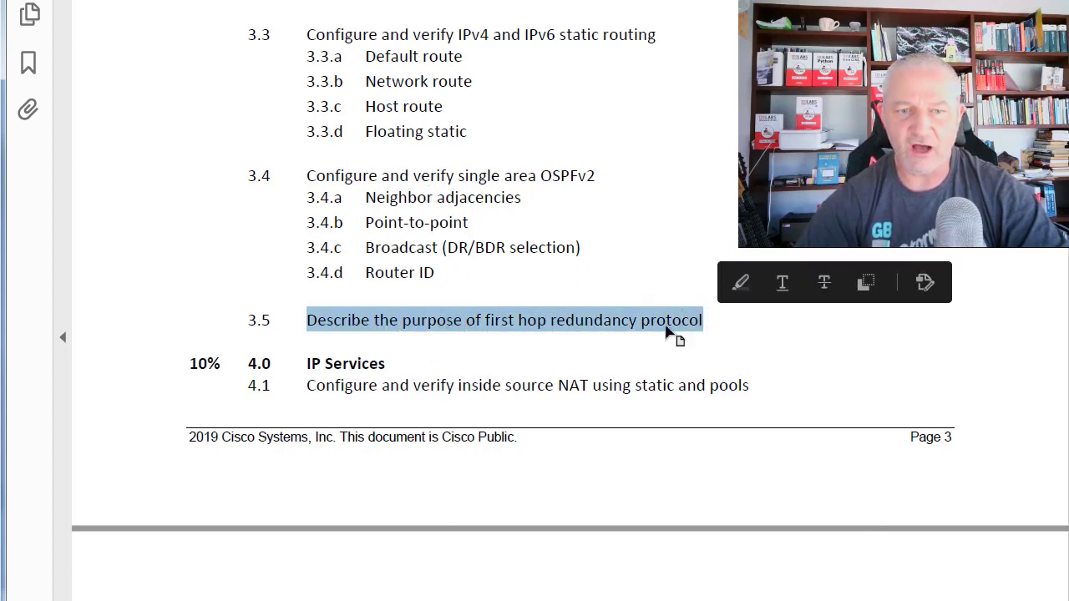
pyautogui.click(449, 331)
pyautogui.moveTo(306, 321); pyautogui.dragTo(695, 341)
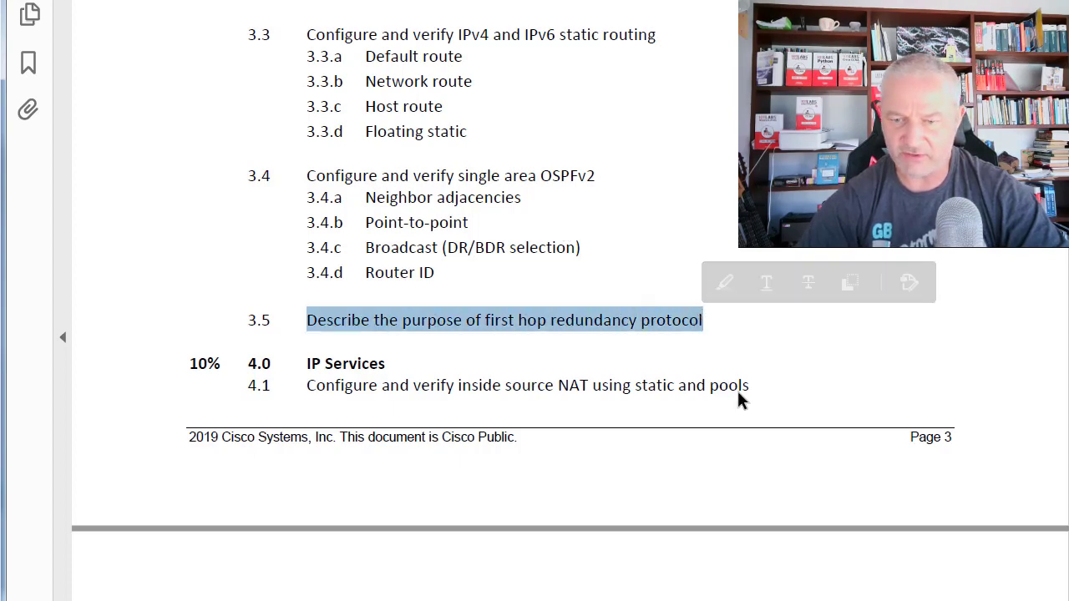
# Step: Switch to the live router console and page through the rest of the sh ver output
pyautogui.hotkey('alt', 'Tab')
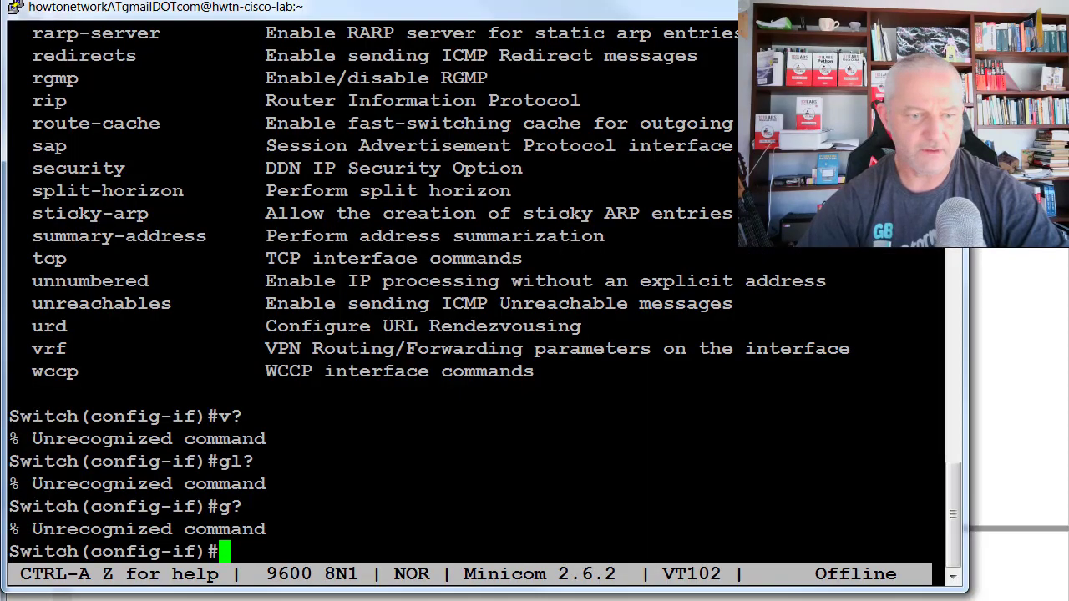
pyautogui.hotkey('alt', 'Tab')
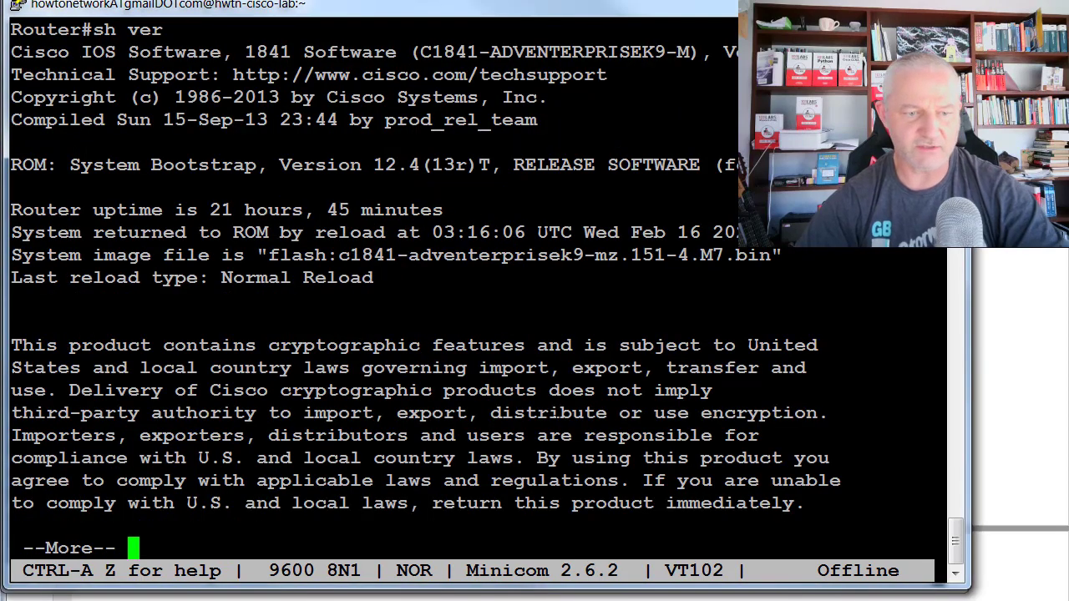
pyautogui.press('space')
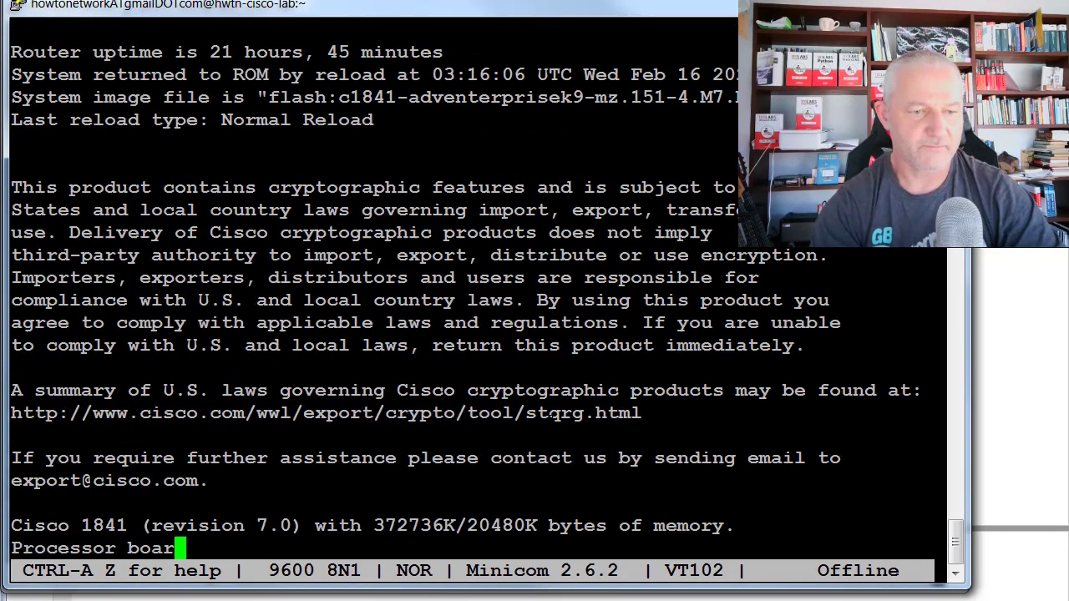
pyautogui.press('space')
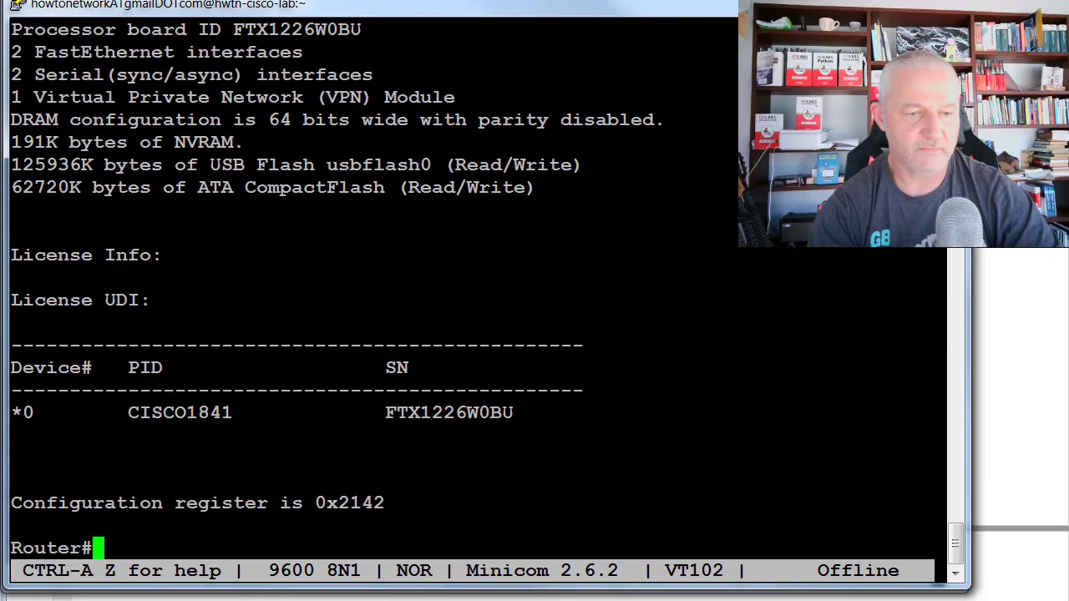
pyautogui.press('Return')
pyautogui.press('Return')
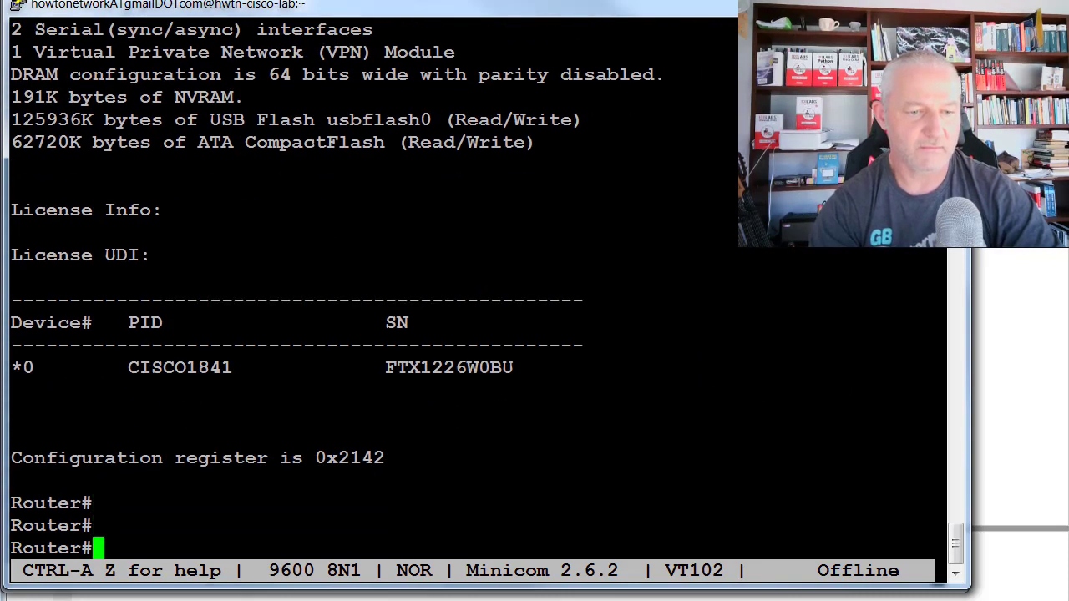
# Step: Enter conf t and int f0/0, then list the vrrp and vrrp 1 help options
pyautogui.write('conf t')
pyautogui.press('Return')
pyautogui.write('int f0/0')
pyautogui.press('Return')
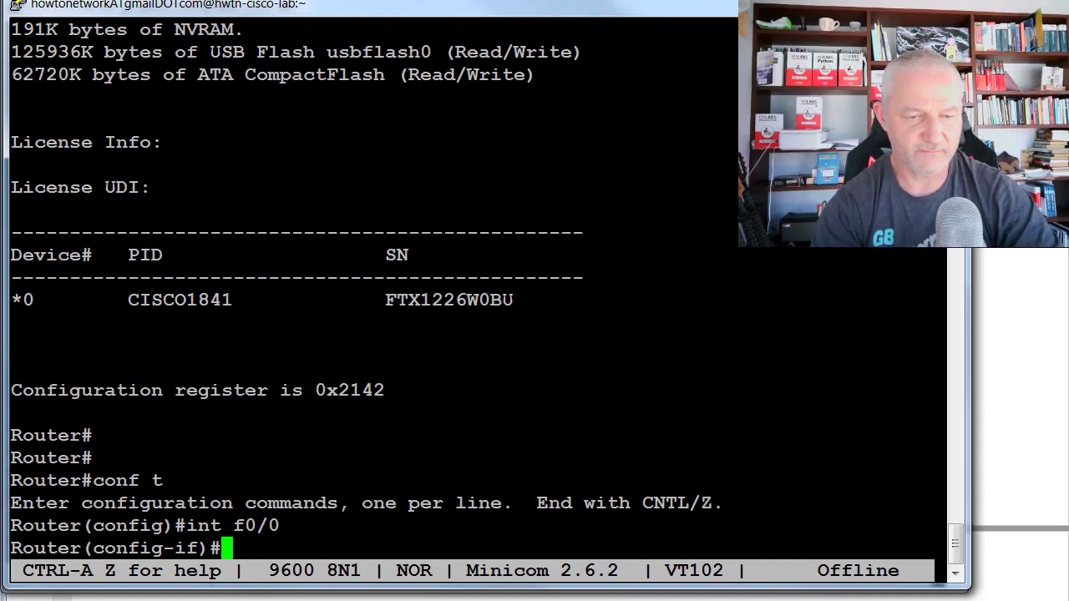
pyautogui.write('vrrp ')
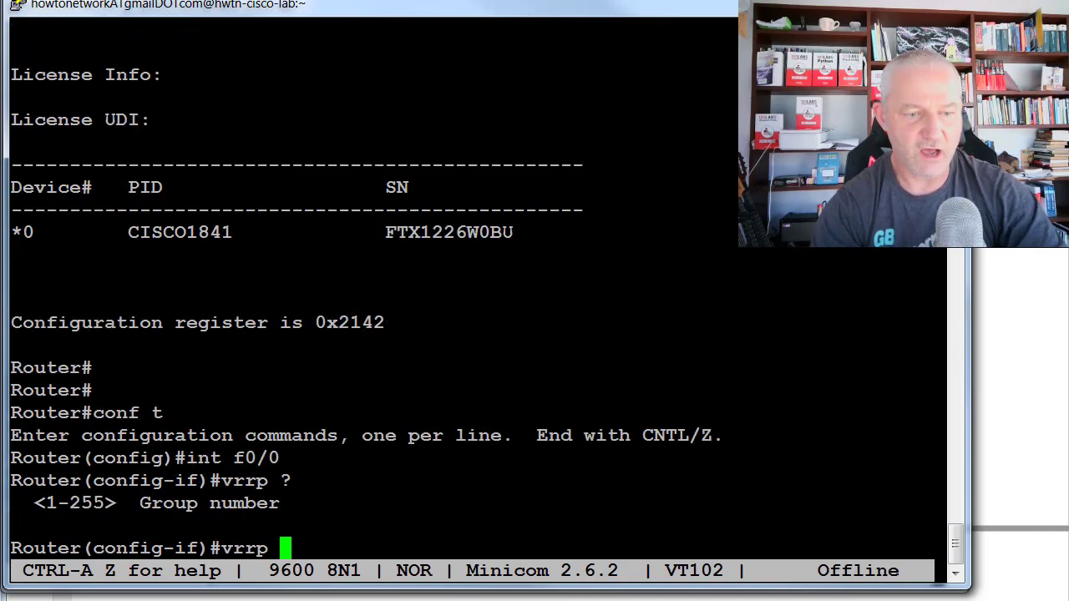
pyautogui.write('?1')
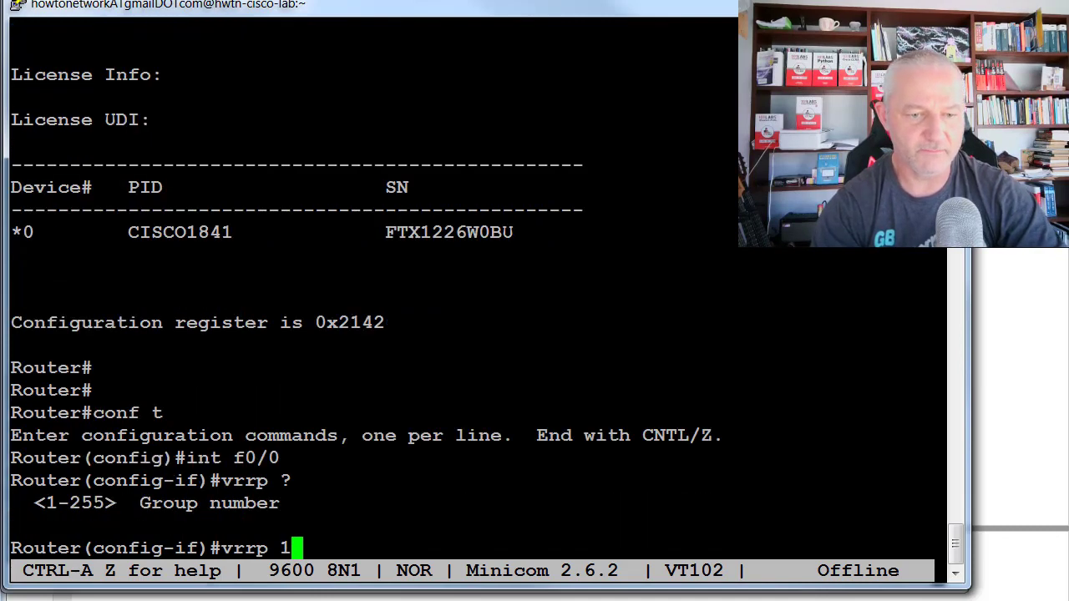
pyautogui.press('Return')
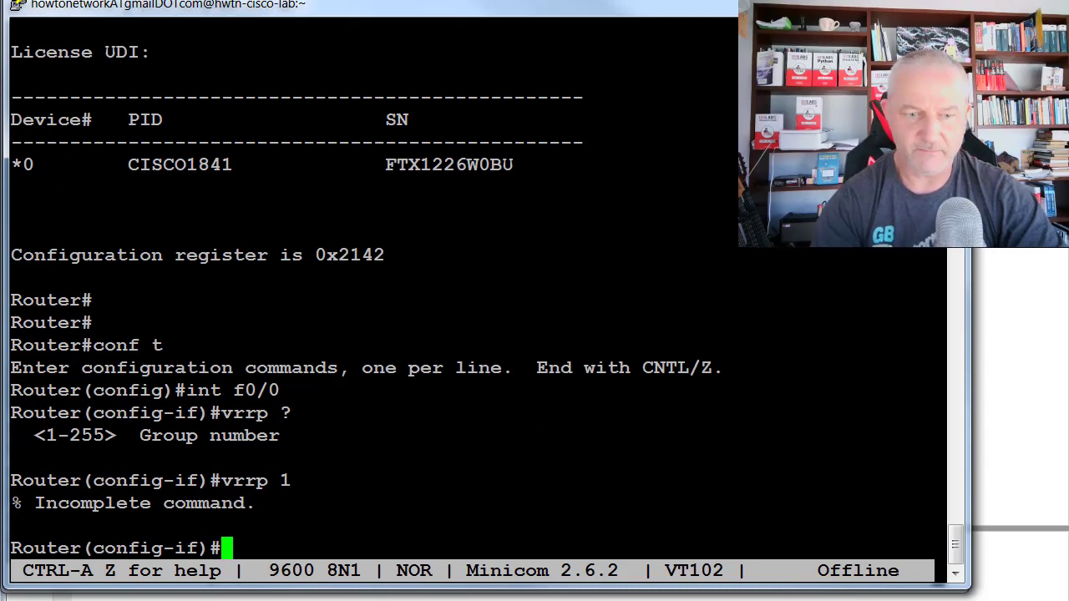
pyautogui.press('Up')
pyautogui.write('?')
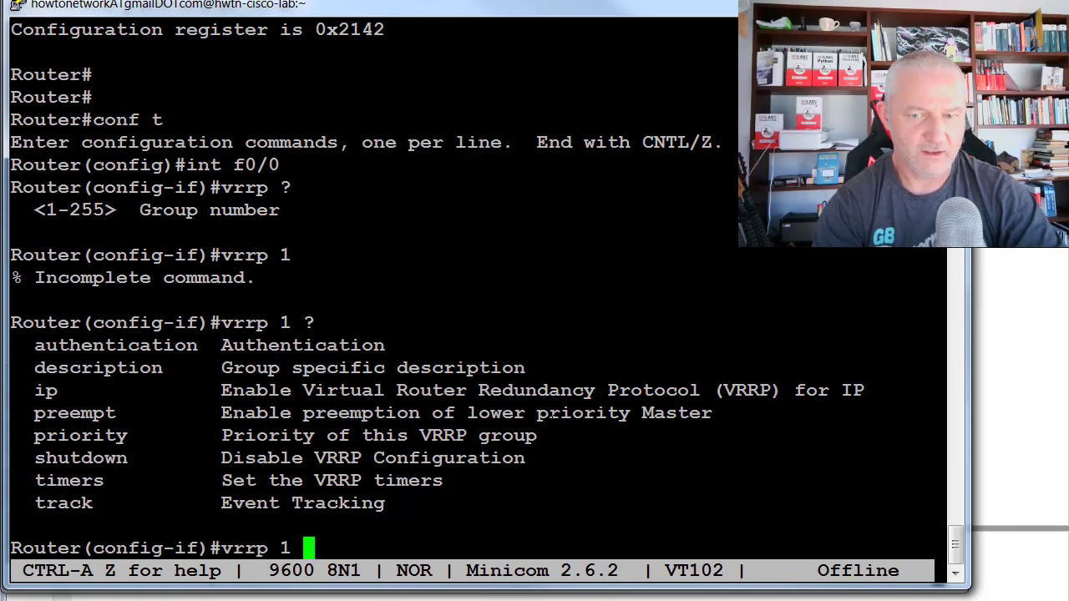
pyautogui.write('ip')
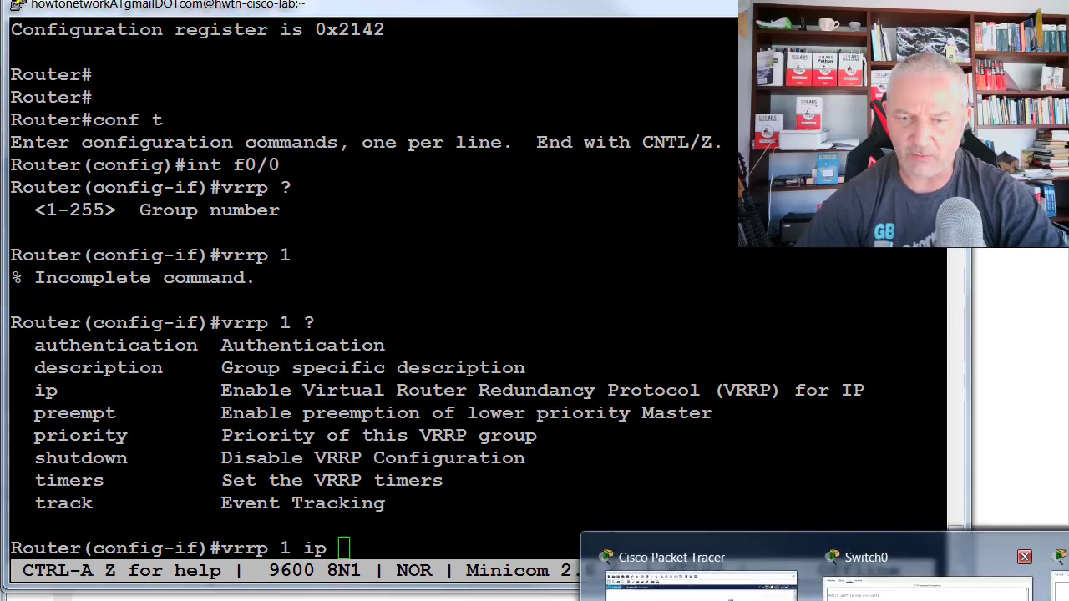
# Step: On Router0's Packet Tracer console, enter privileged mode and run sh ip int brief
pyautogui.click(1056, 577)
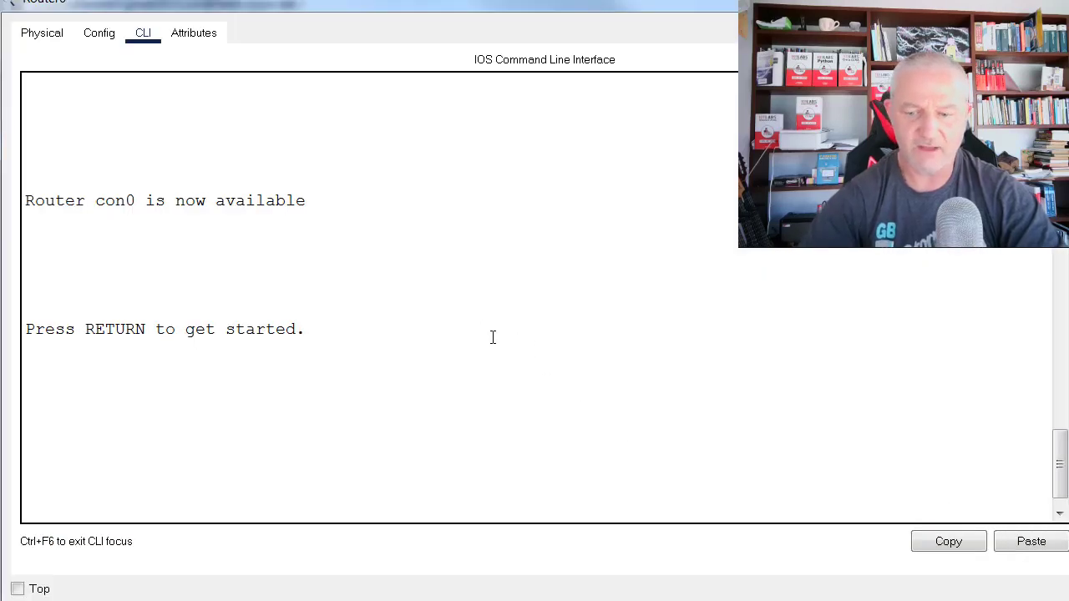
pyautogui.press('Return')
pyautogui.write('en')
pyautogui.press('Return')
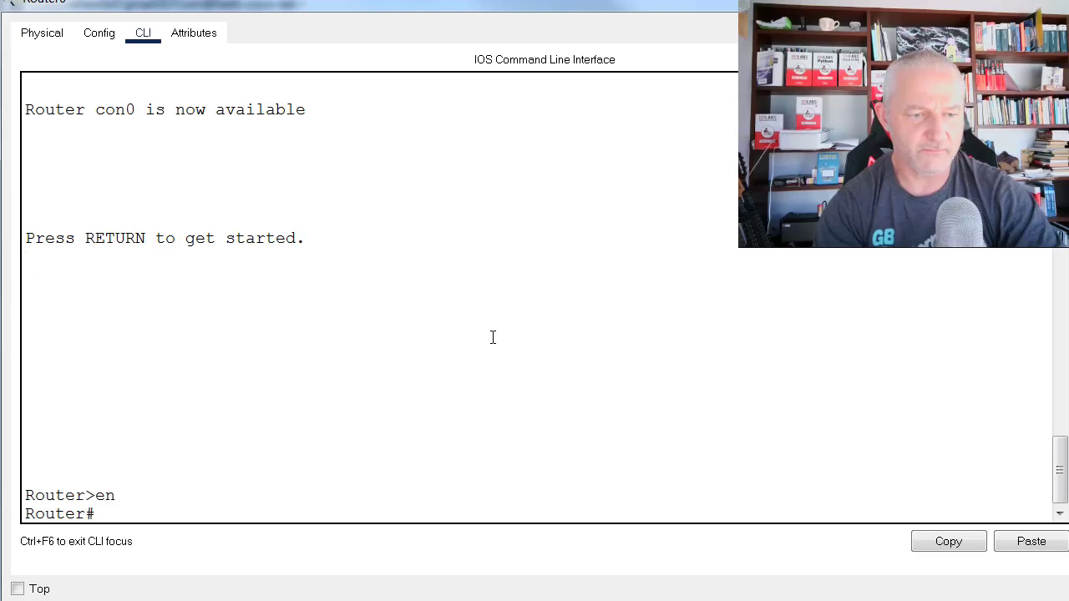
pyautogui.write('sh ip int brief')
pyautogui.press('Return')
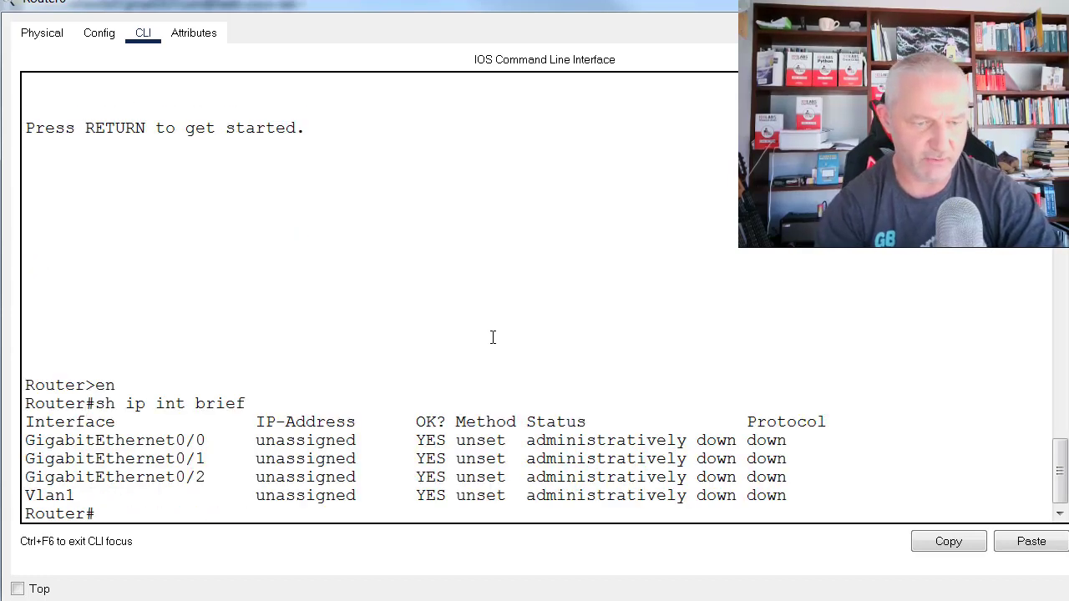
# Step: Enter global configuration and then GigabitEthernet0/0 interface configuration mode
pyautogui.write('int f')
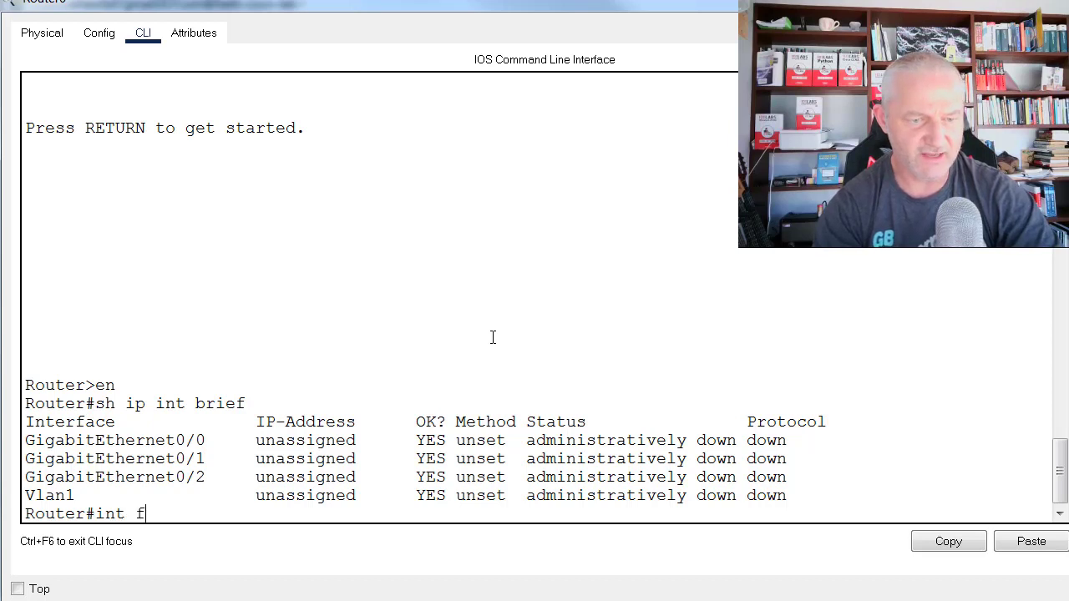
pyautogui.press('BackSpace')
pyautogui.write('g0')
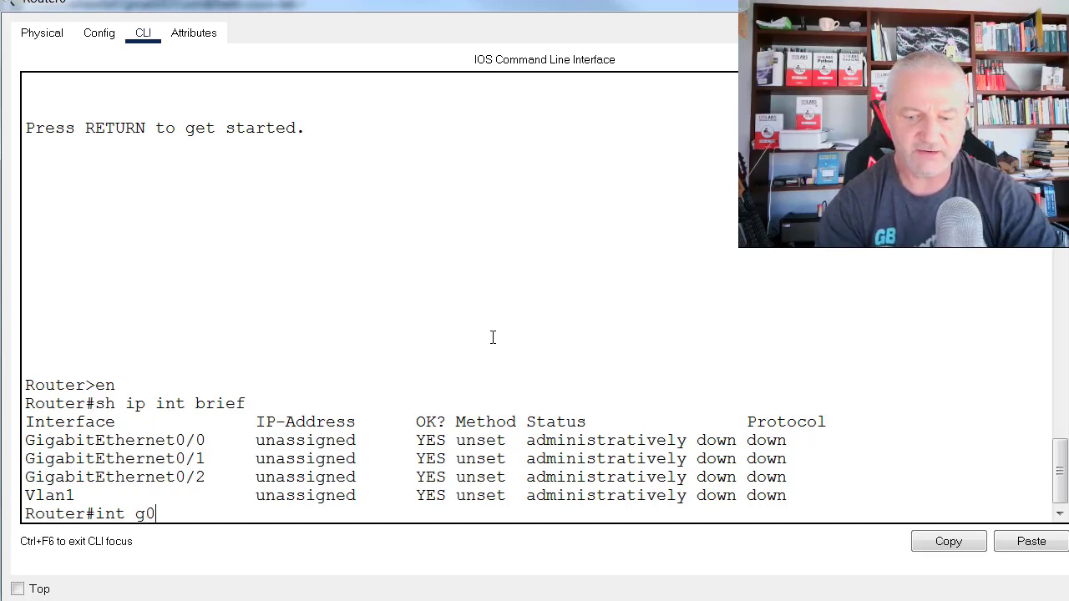
pyautogui.write('/0')
pyautogui.press('Return')
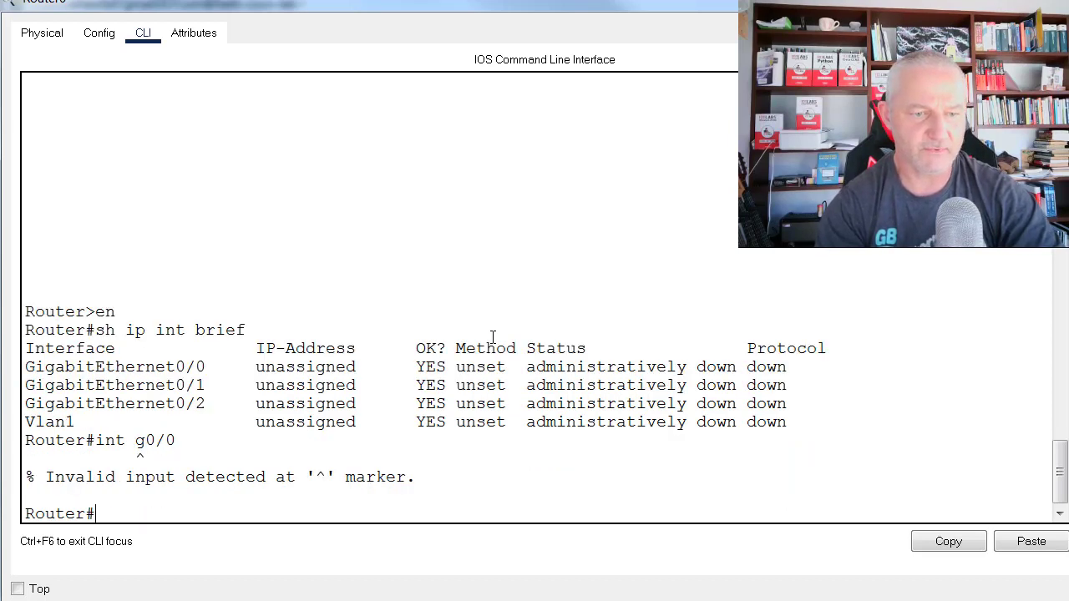
pyautogui.write('int')
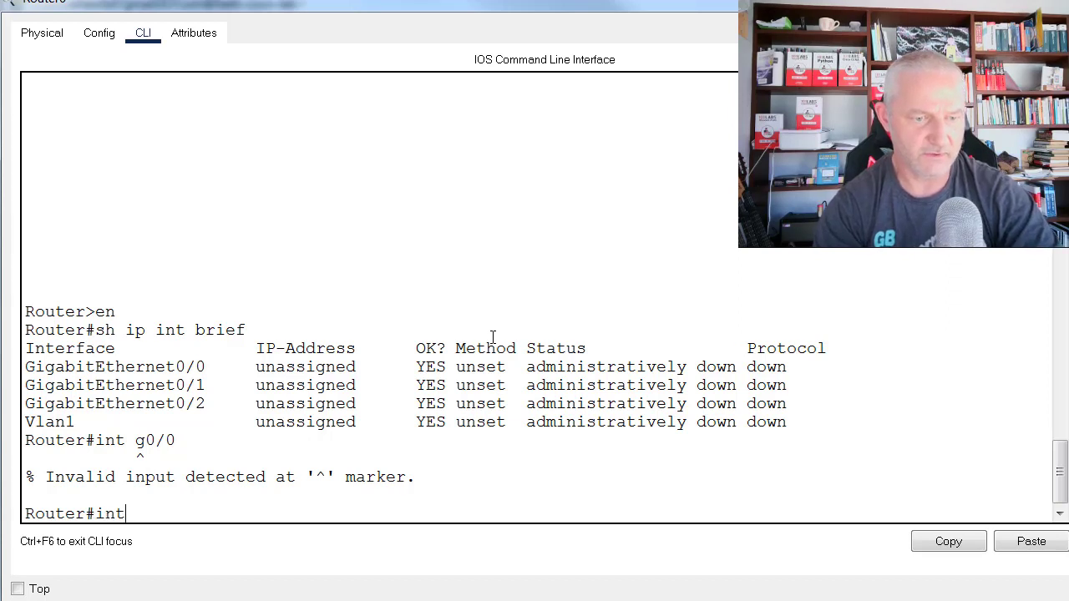
pyautogui.press('BackSpace')
pyautogui.press('BackSpace')
pyautogui.press('BackSpace')
pyautogui.write('conf t')
pyautogui.press('Return')
pyautogui.write('int g0/0')
pyautogui.press('Return')
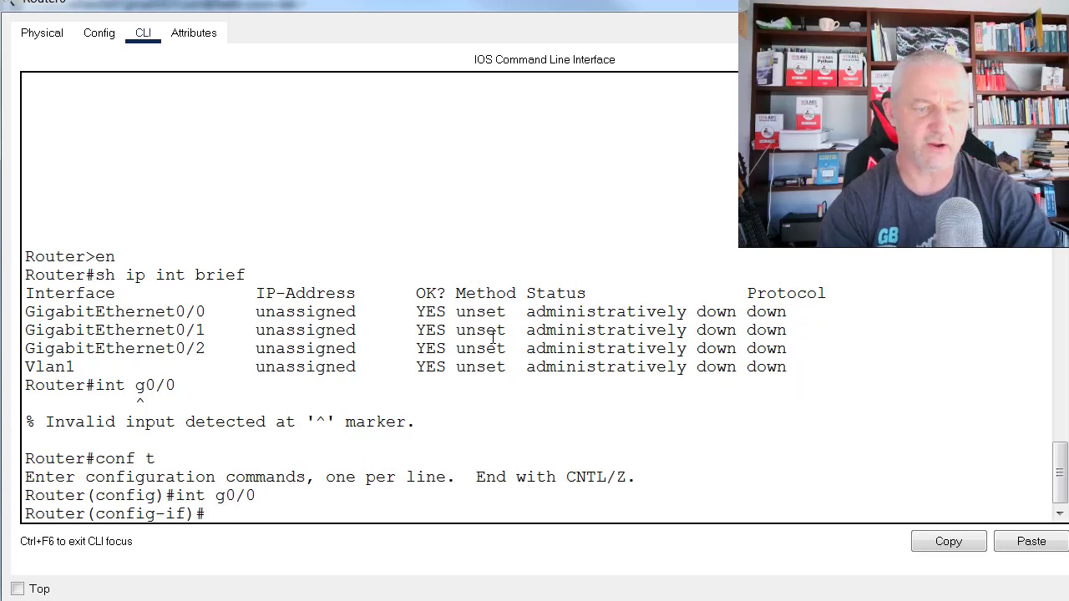
# Step: Try vrrp ? and glbp ? on g0/0, finding both unsupported
pyautogui.write('vrrp')
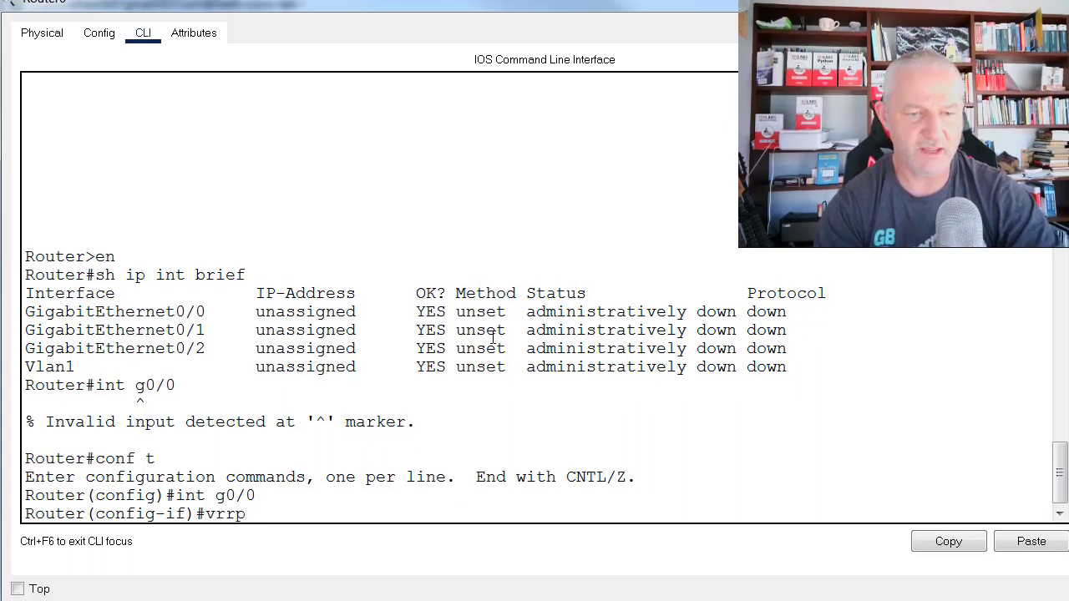
pyautogui.write(' ?')
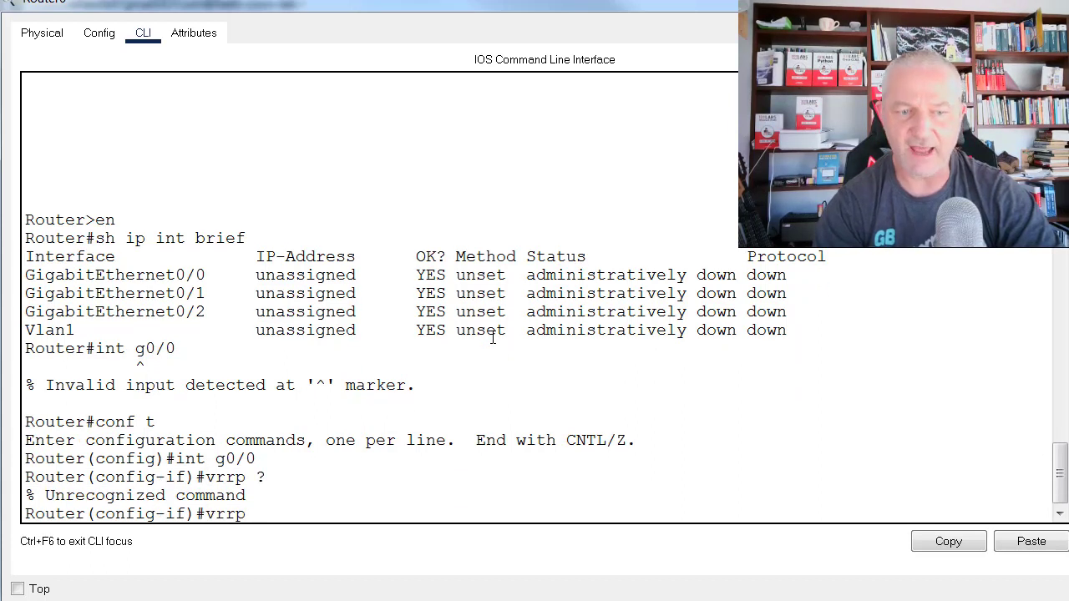
pyautogui.press('BackSpace')
pyautogui.press('BackSpace')
pyautogui.press('BackSpace')
pyautogui.press('BackSpace')
pyautogui.press('BackSpace')
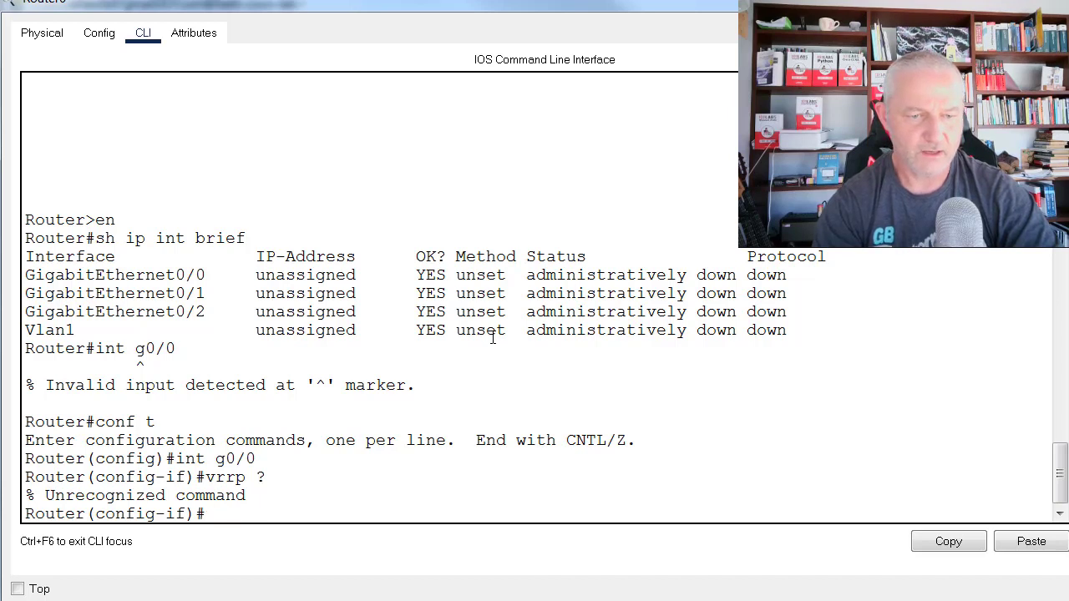
pyautogui.write('glbp ?')
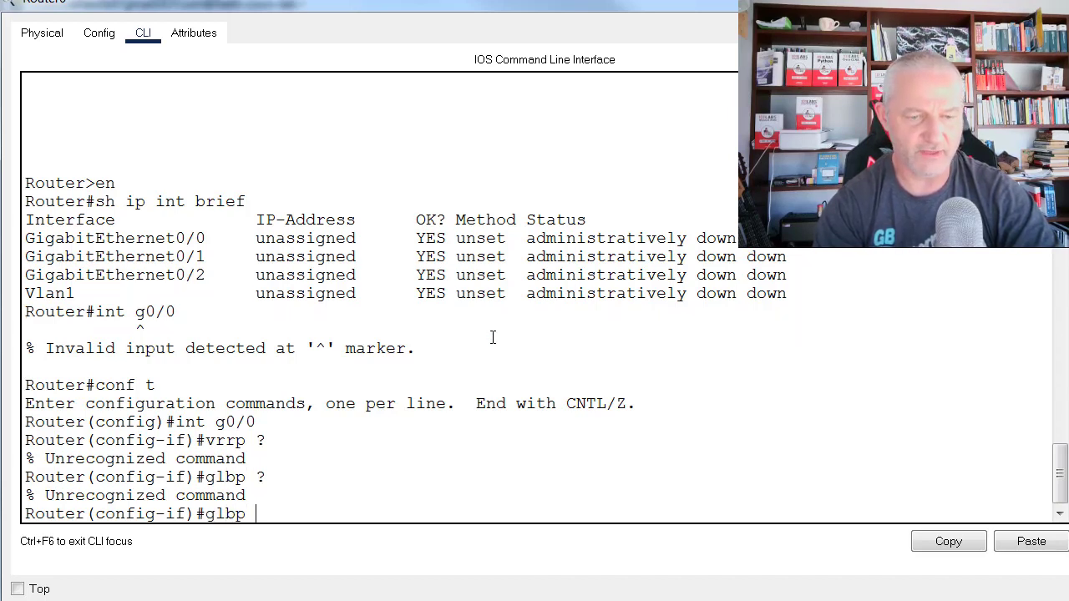
pyautogui.press('BackSpace')
pyautogui.press('BackSpace')
pyautogui.press('BackSpace')
pyautogui.press('BackSpace')
pyautogui.press('BackSpace')
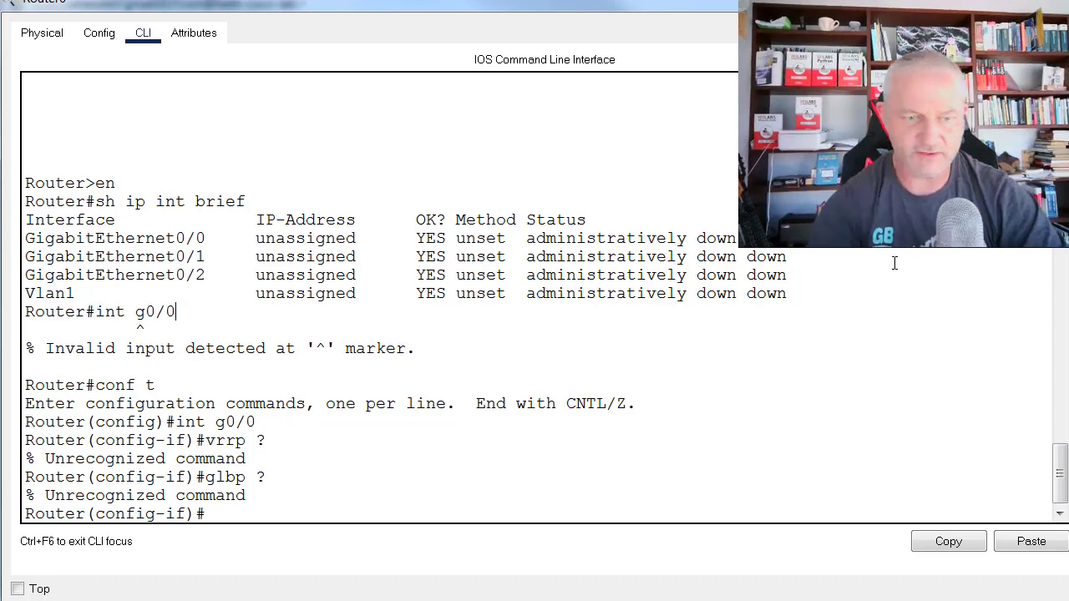
# Step: List the standby ? HSRP options such as ip, preempt and priority, then erase the command
pyautogui.write('stand')
pyautogui.press('Tab')
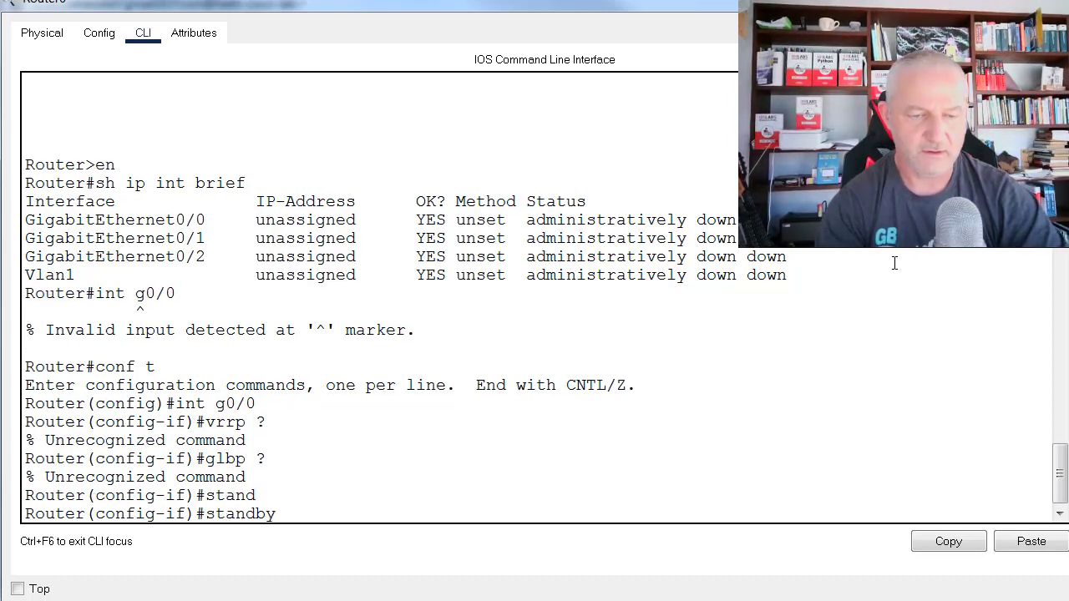
pyautogui.write('?')
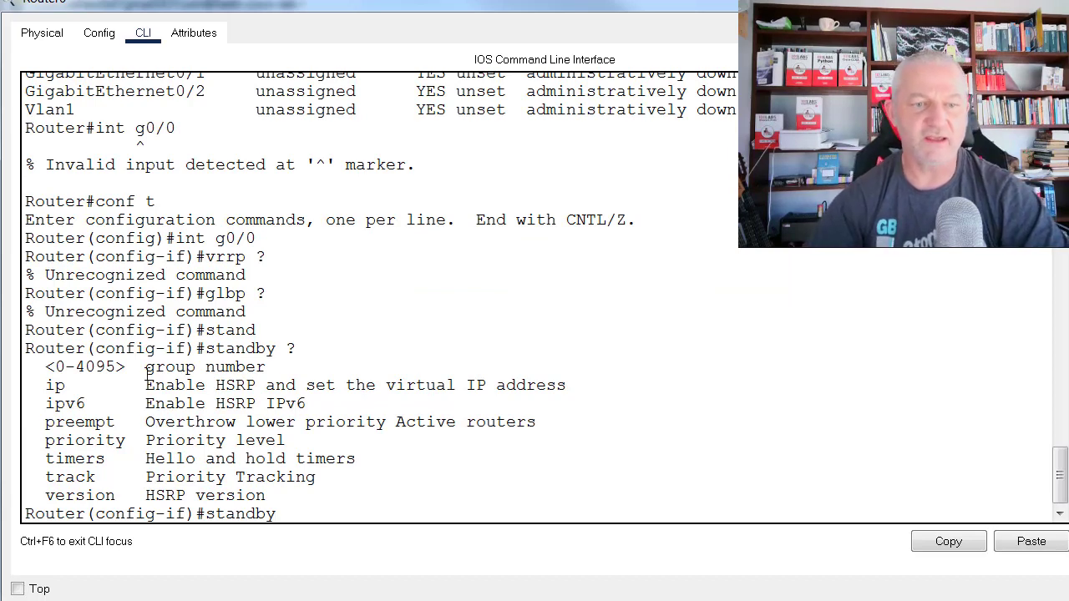
pyautogui.moveTo(47, 367); pyautogui.dragTo(463, 490)
pyautogui.click(327, 351)
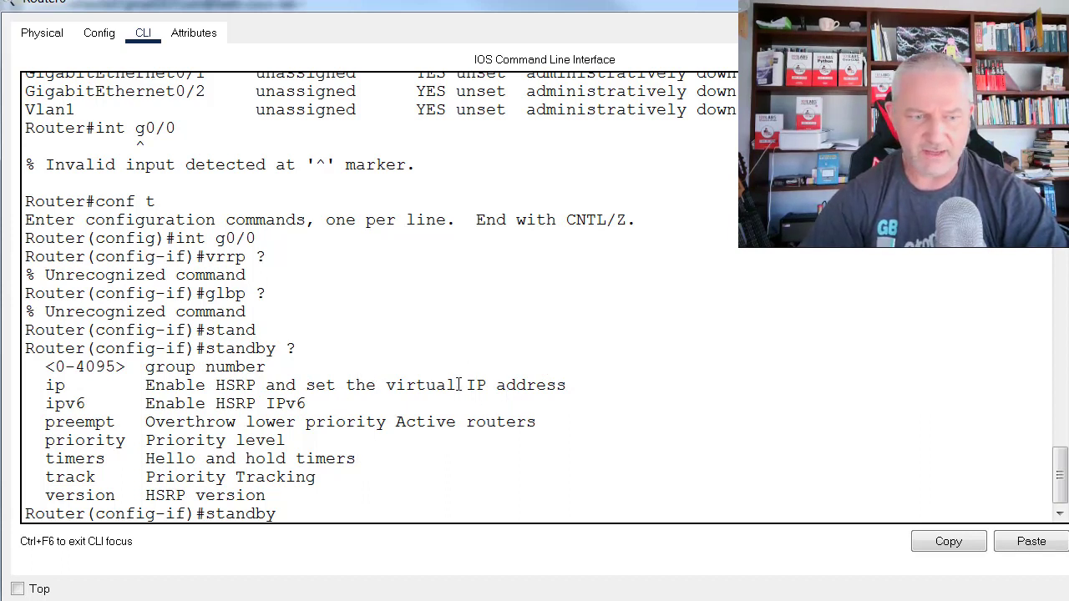
pyautogui.press('BackSpace')
pyautogui.press('BackSpace')
pyautogui.press('BackSpace')
pyautogui.press('BackSpace')
pyautogui.press('BackSpace')
pyautogui.press('BackSpace')
pyautogui.press('BackSpace')
pyautogui.press('BackSpace')
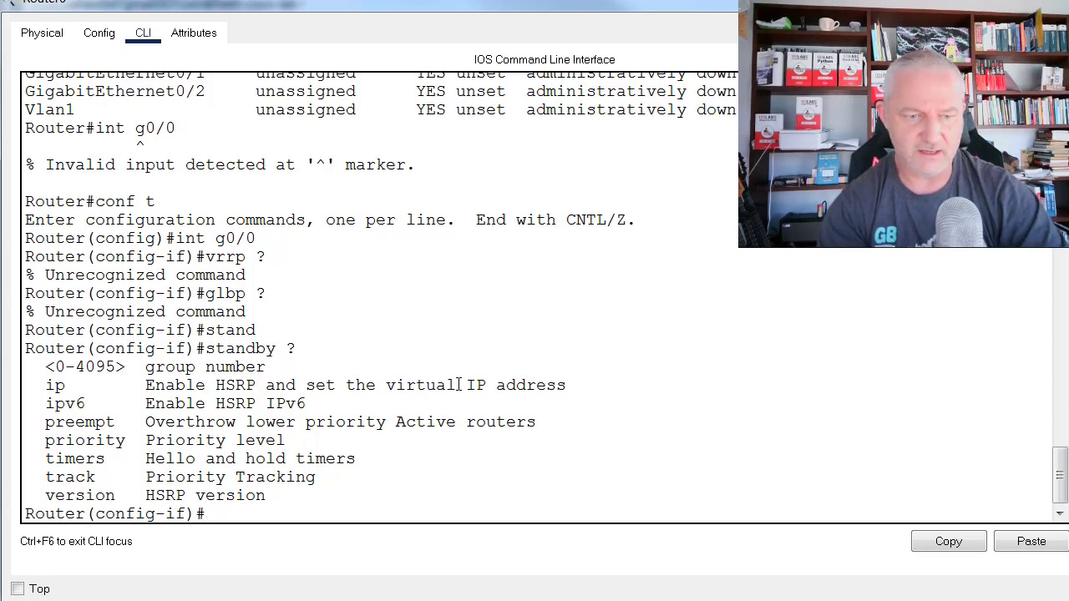
# Step: Leave configuration mode with end and list the debug ip options
pyautogui.write('end')
pyautogui.press('Return')
pyautogui.press('Return')
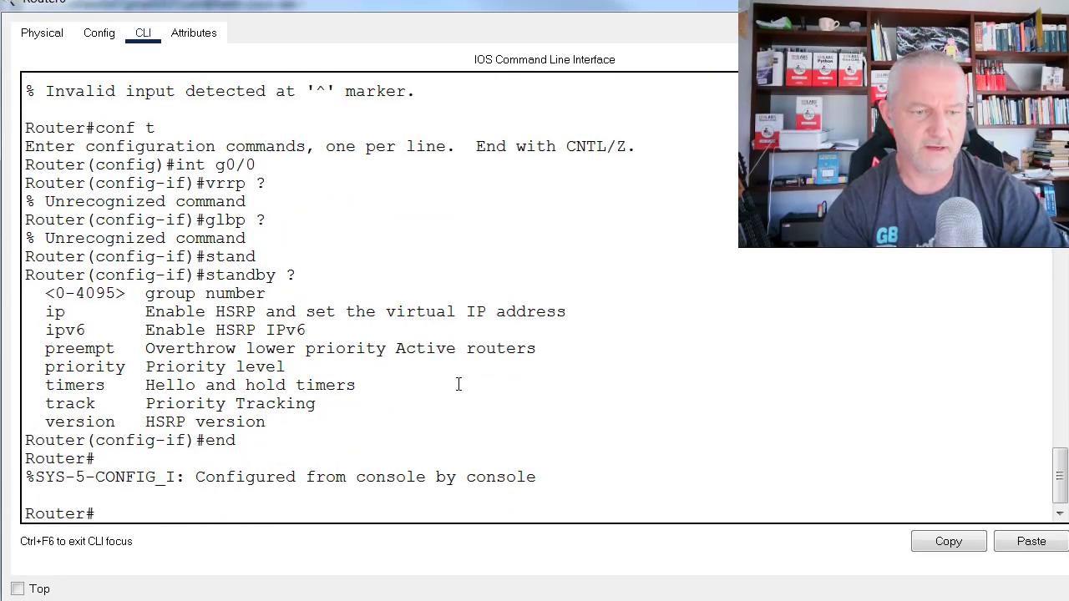
pyautogui.write('debug ip')
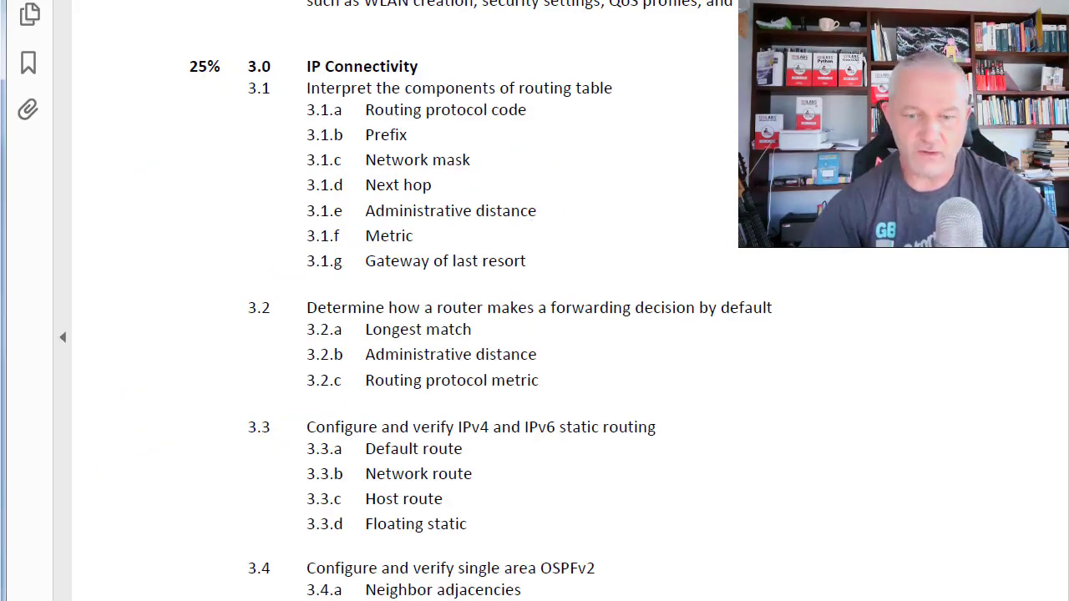
pyautogui.click(666, 599)
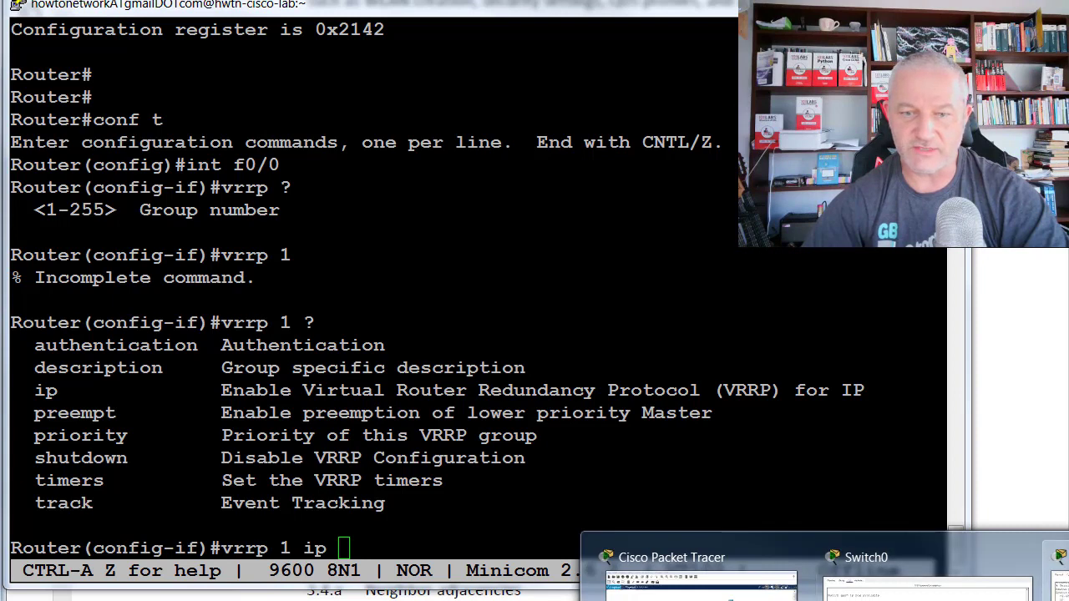
pyautogui.click(1054, 568)
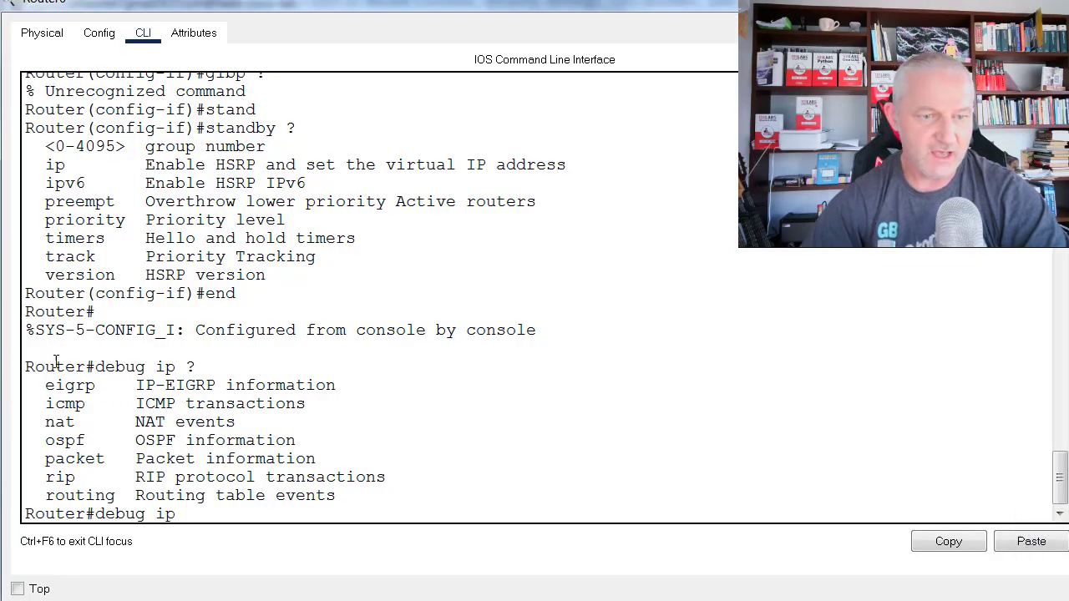
# Step: Highlight the debug ip help and eigrp option, then query debug ip nat ?
pyautogui.moveTo(46, 367); pyautogui.dragTo(201, 367)
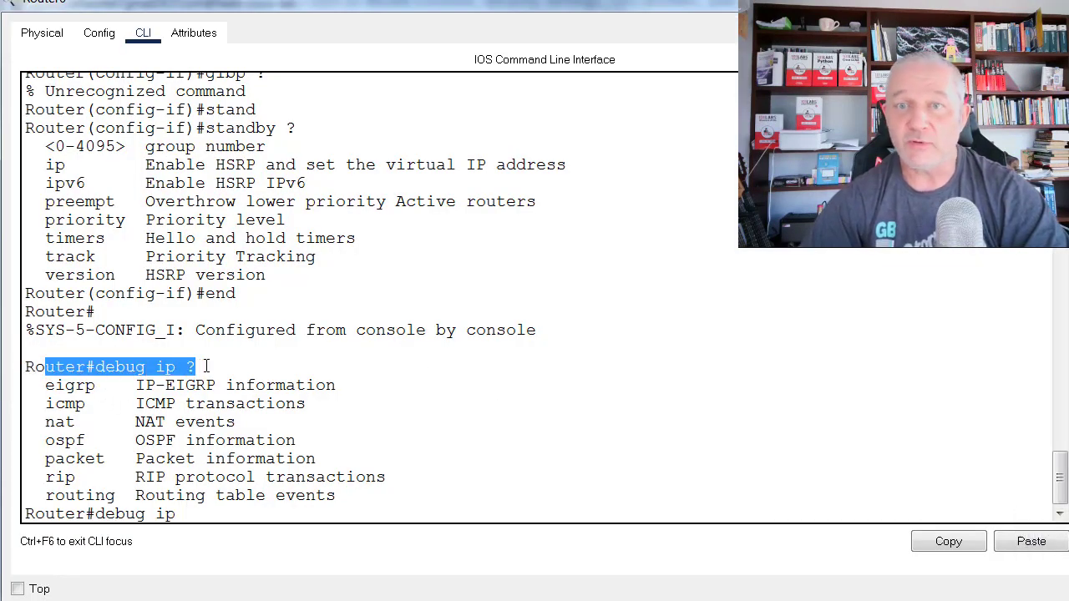
pyautogui.click(225, 417)
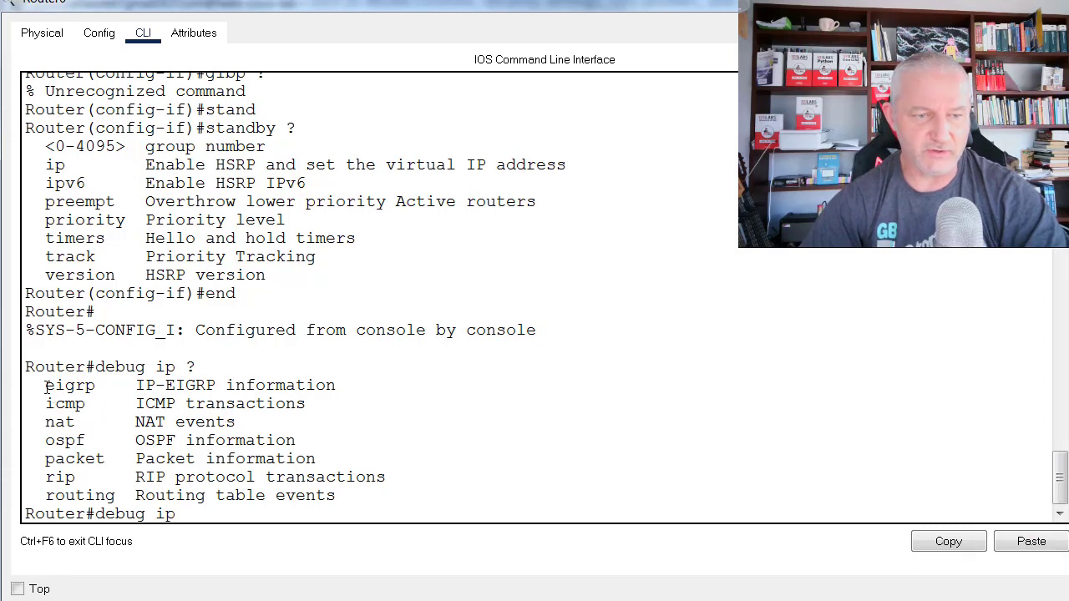
pyautogui.moveTo(37, 385); pyautogui.dragTo(106, 385)
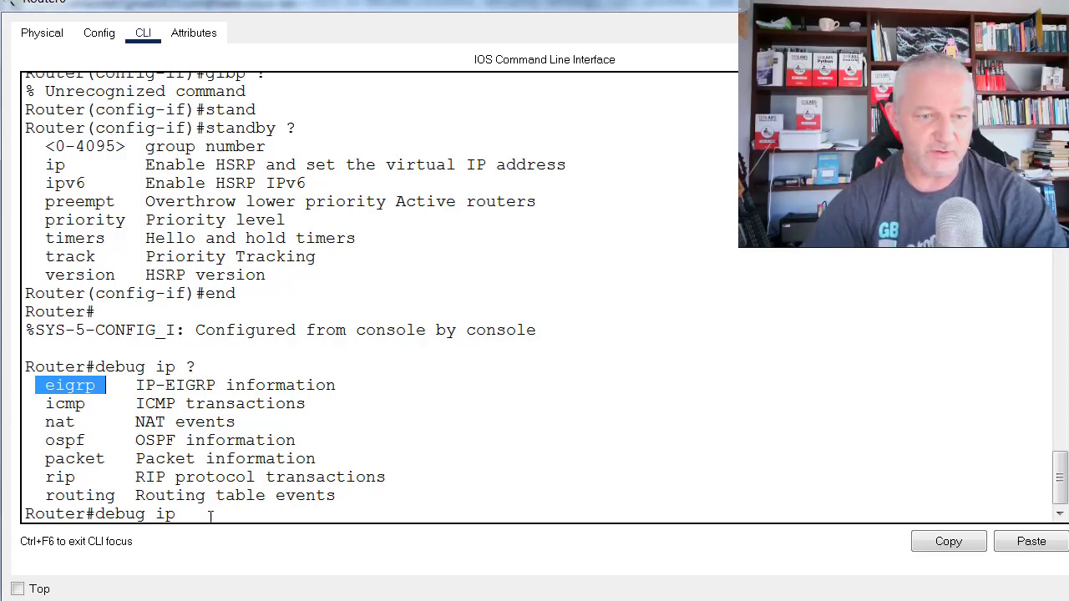
pyautogui.click(226, 493)
pyautogui.write('nat ?')
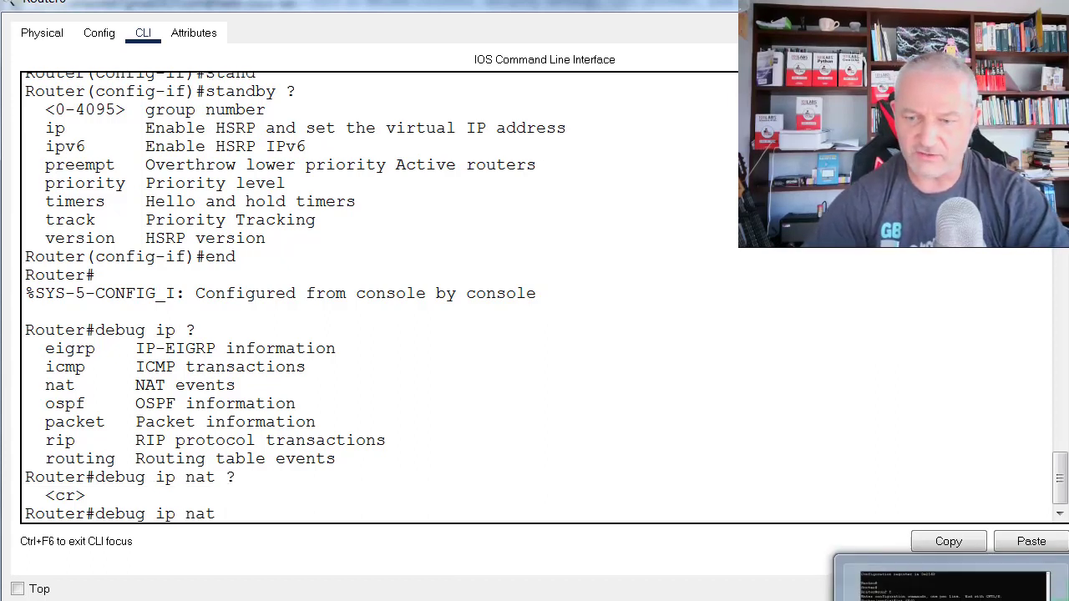
# Step: On the live router in Minicom, clear vrrp 1 ip, end configuration and run debug ip nat ?
pyautogui.click(877, 585)
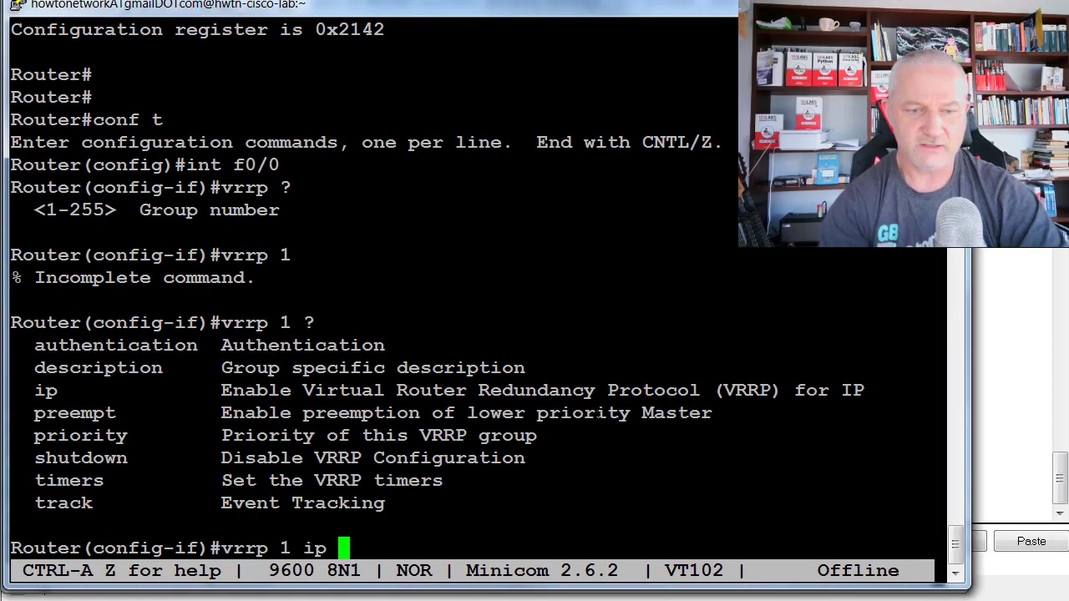
pyautogui.press('BackSpace')
pyautogui.press('BackSpace')
pyautogui.press('BackSpace')
pyautogui.press('BackSpace')
pyautogui.press('BackSpace')
pyautogui.press('BackSpace')
pyautogui.press('BackSpace')
pyautogui.press('BackSpace')
pyautogui.press('BackSpace')
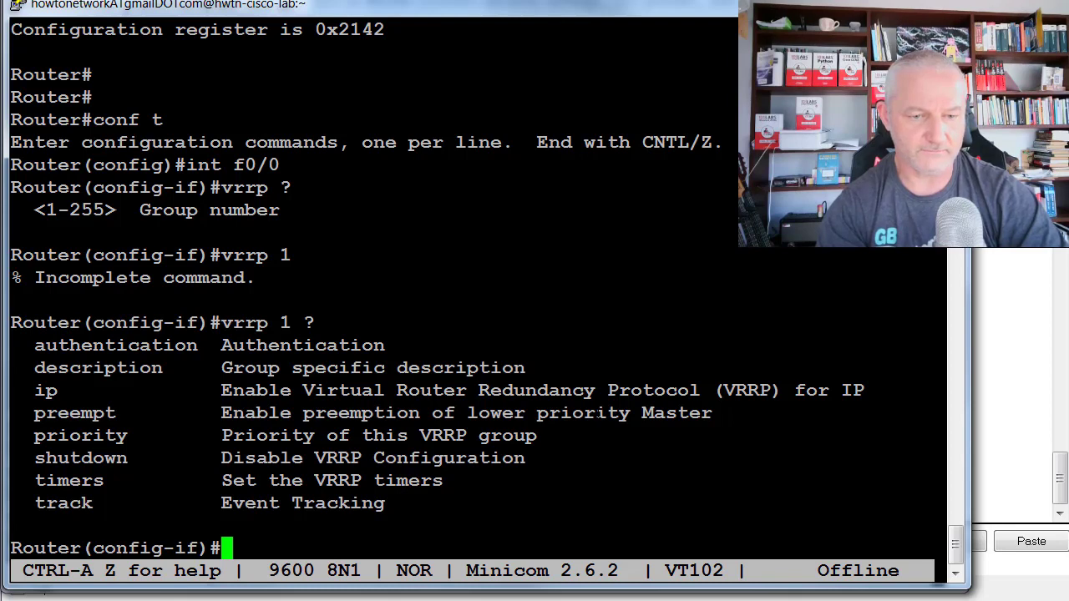
pyautogui.write('end')
pyautogui.press('Return')
pyautogui.press('Return')
pyautogui.press('Return')
pyautogui.write('de')
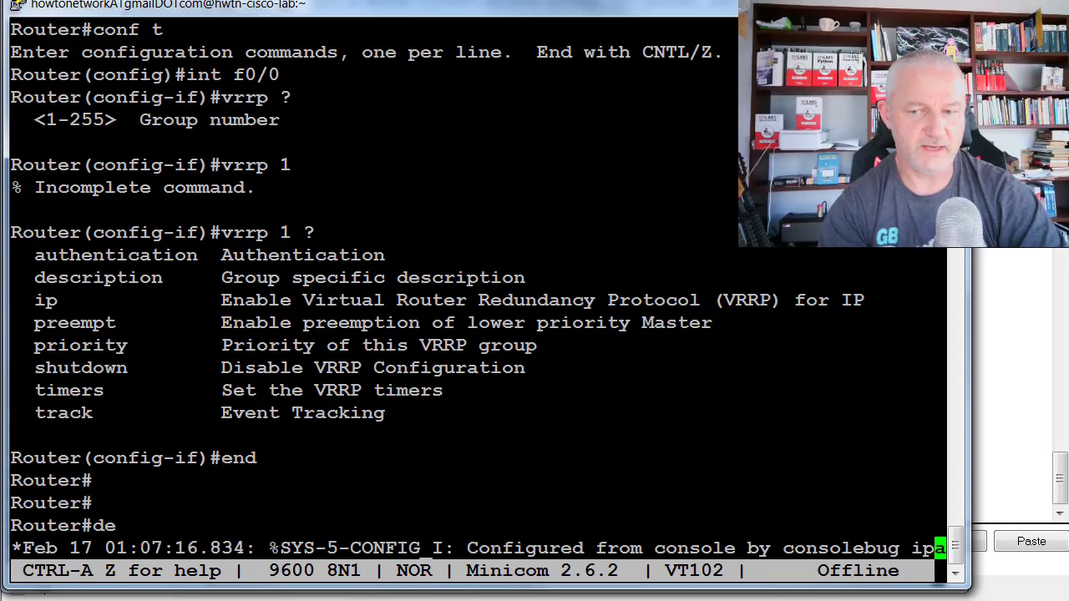
pyautogui.write('bug ip nat ?')
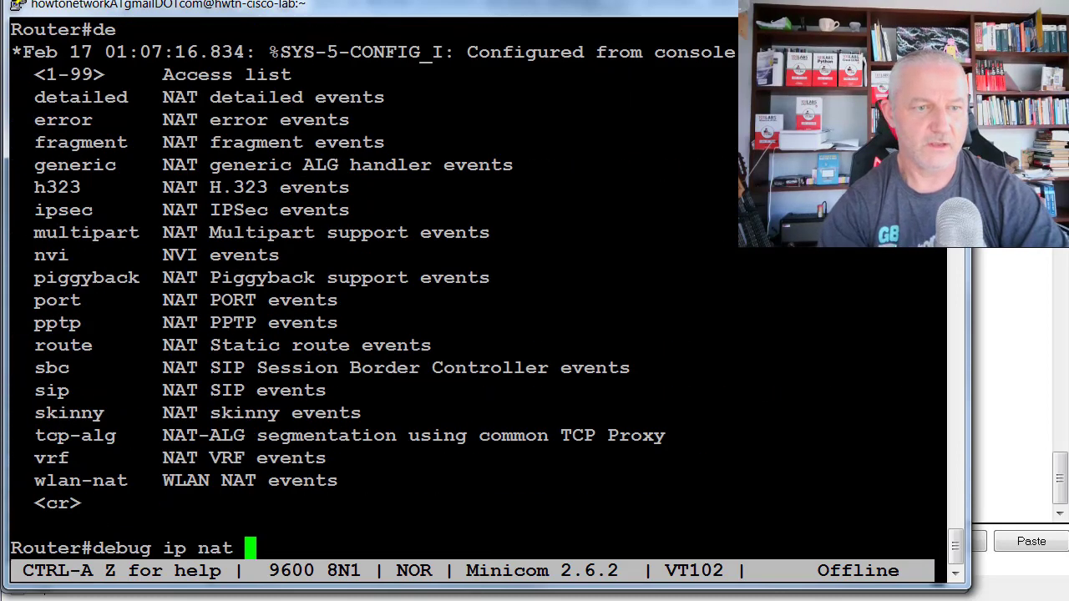
pyautogui.scroll(4, 476, 301)
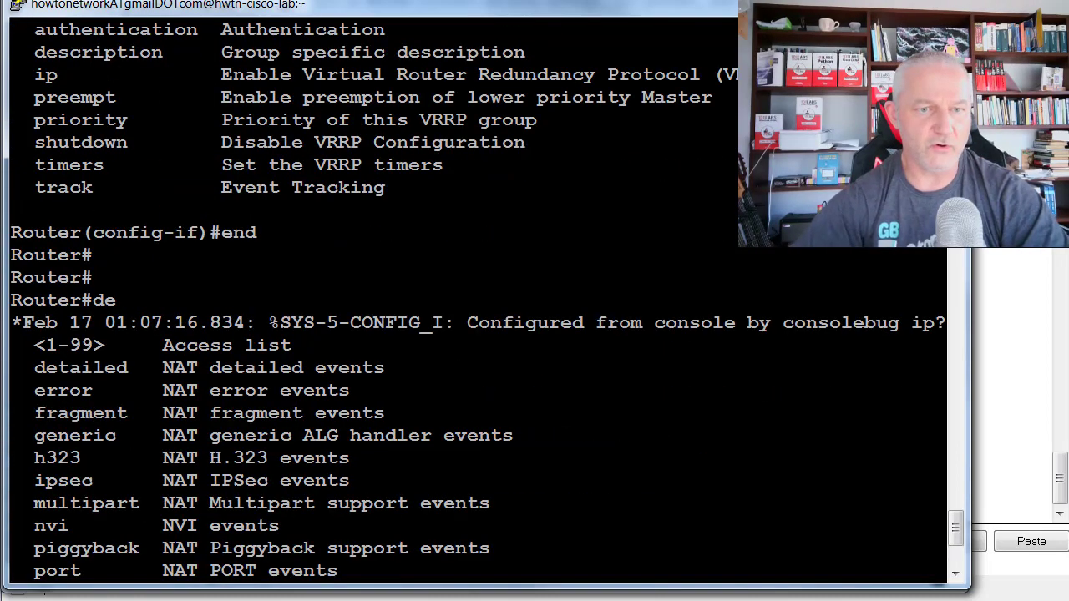
pyautogui.scroll(-4, 476, 301)
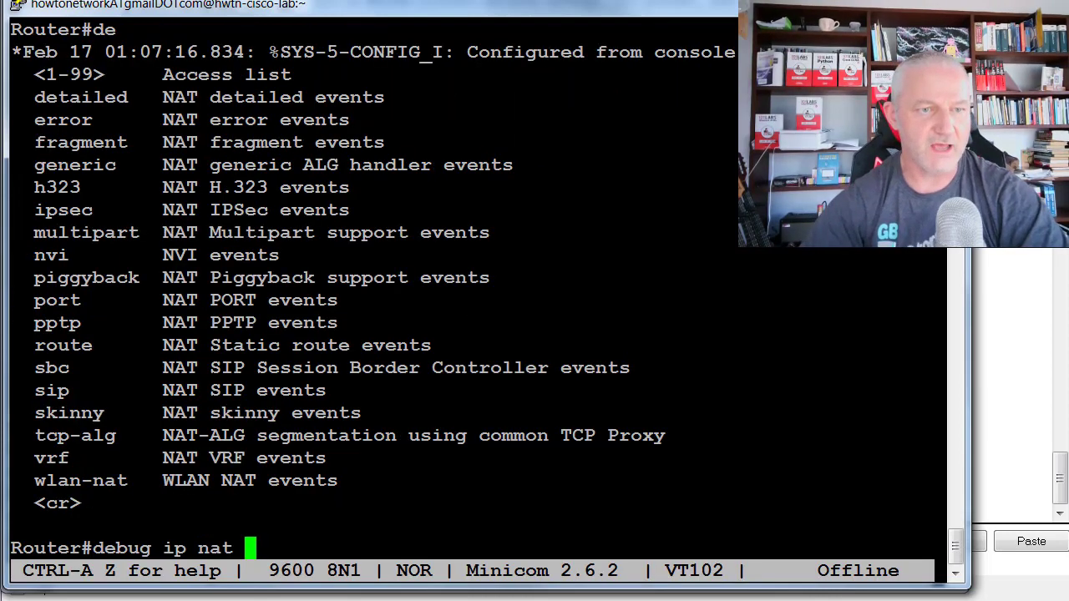
# Step: Highlight the Access list, IPSec, PORT and tcp-alg NAT debug options, then erase the command
pyautogui.moveTo(151, 74); pyautogui.dragTo(291, 75)
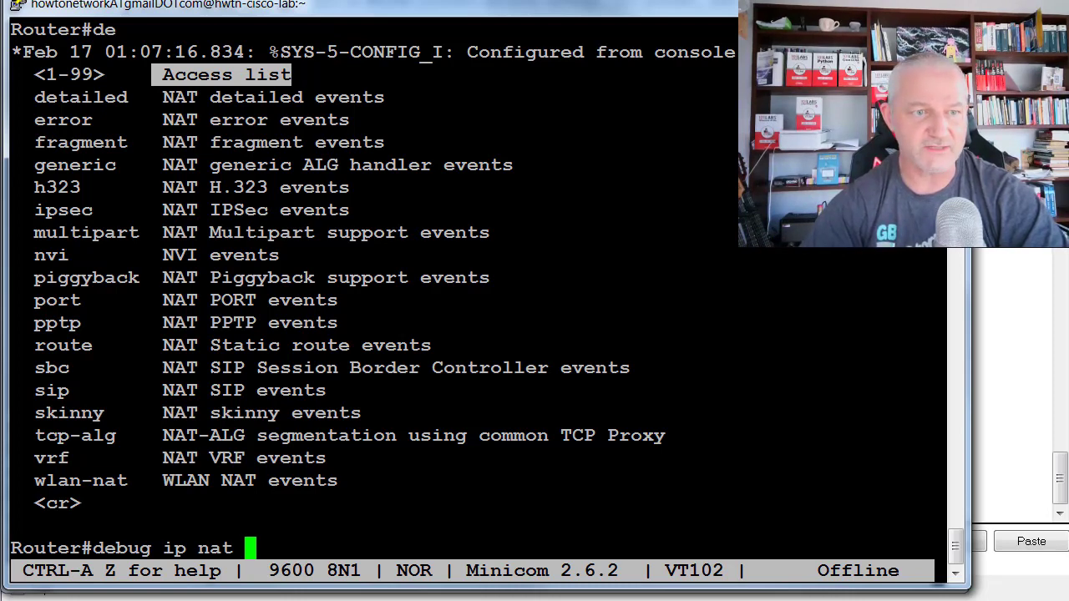
pyautogui.moveTo(199, 210); pyautogui.dragTo(315, 210)
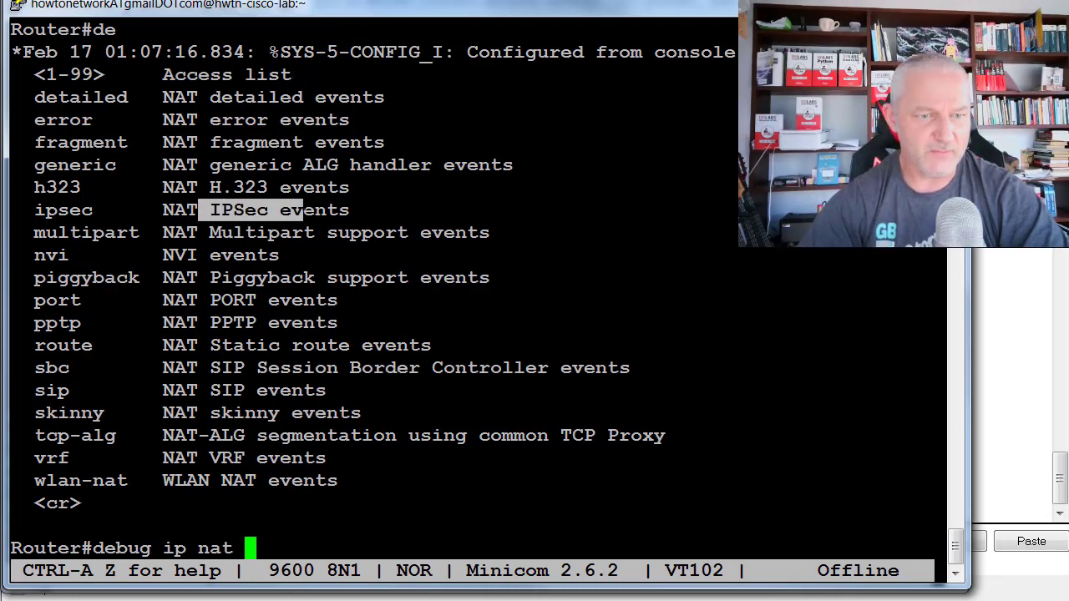
pyautogui.moveTo(151, 300); pyautogui.dragTo(330, 300)
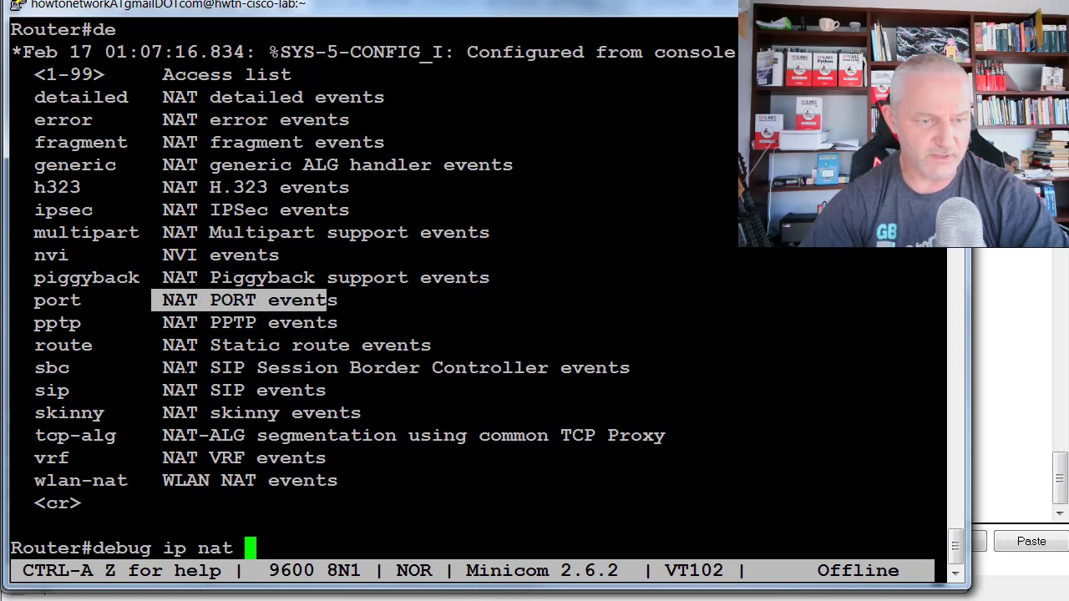
pyautogui.moveTo(152, 210); pyautogui.dragTo(430, 435)
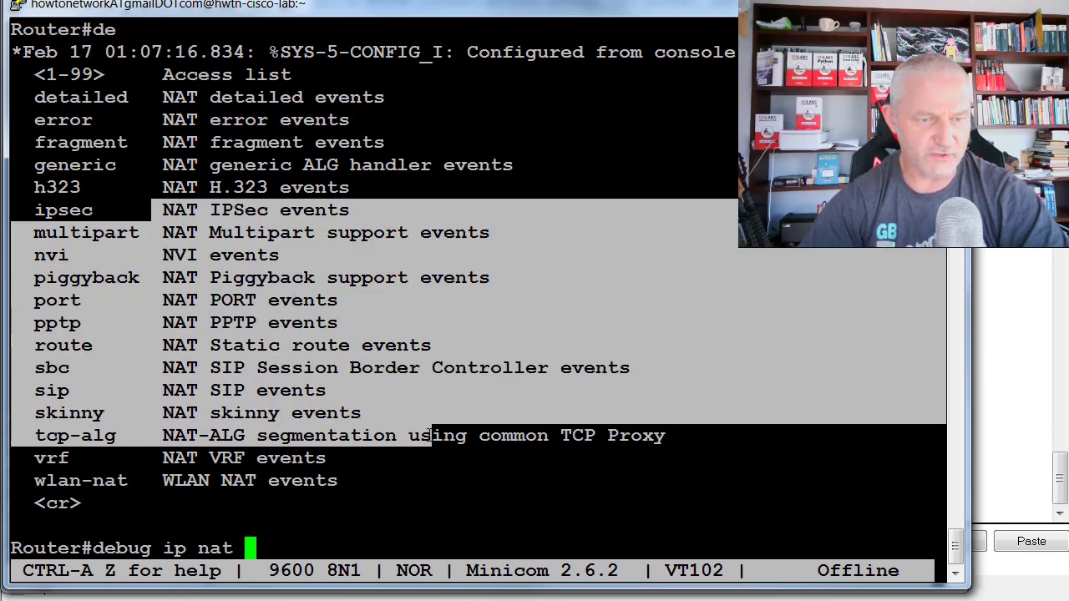
pyautogui.click(278, 565)
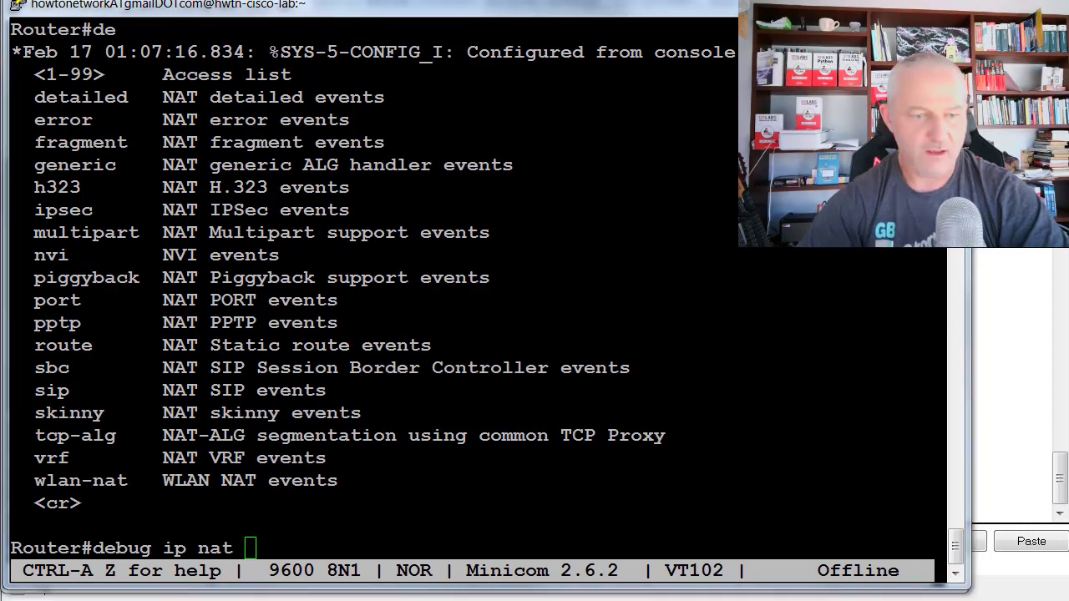
pyautogui.press('BackSpace')
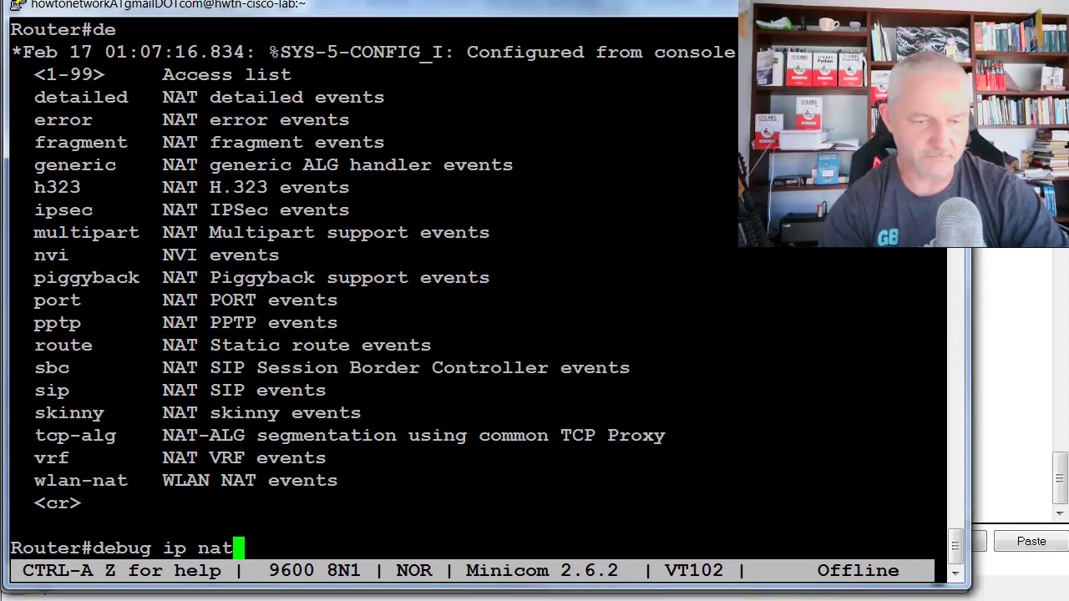
pyautogui.hotkey('ctrl', 'u')
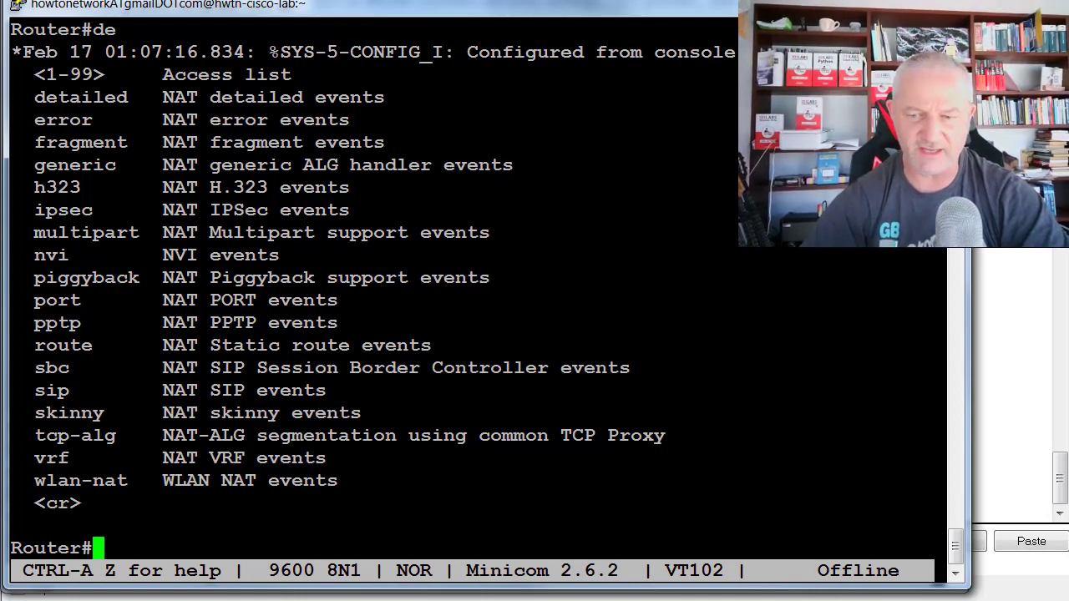
pyautogui.click(815, 599)
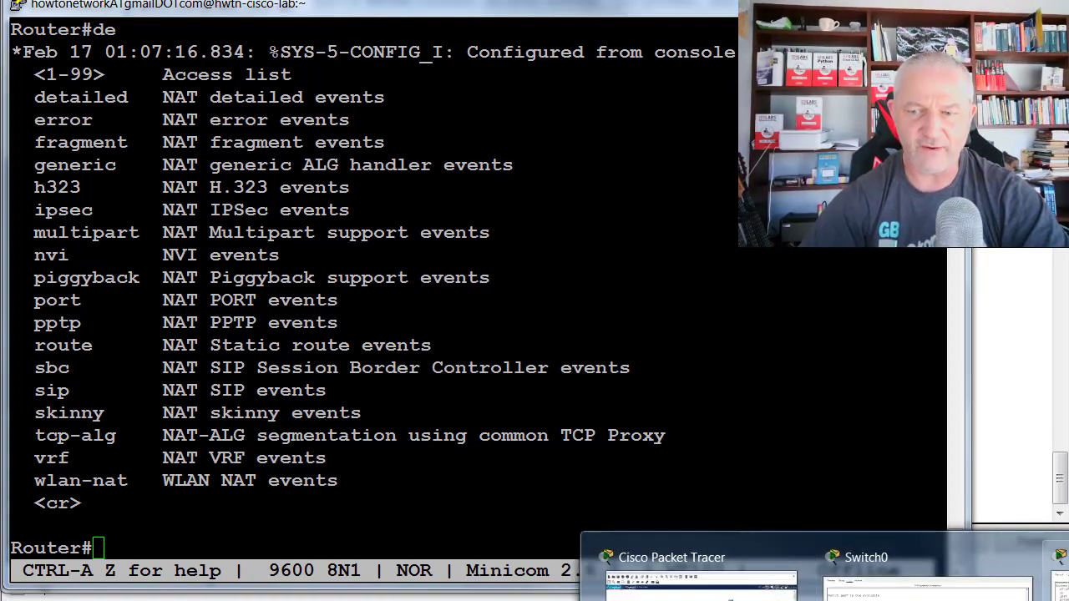
# Step: In Router0's Packet Tracer CLI, list the show ip interface options
pyautogui.click(1059, 577)
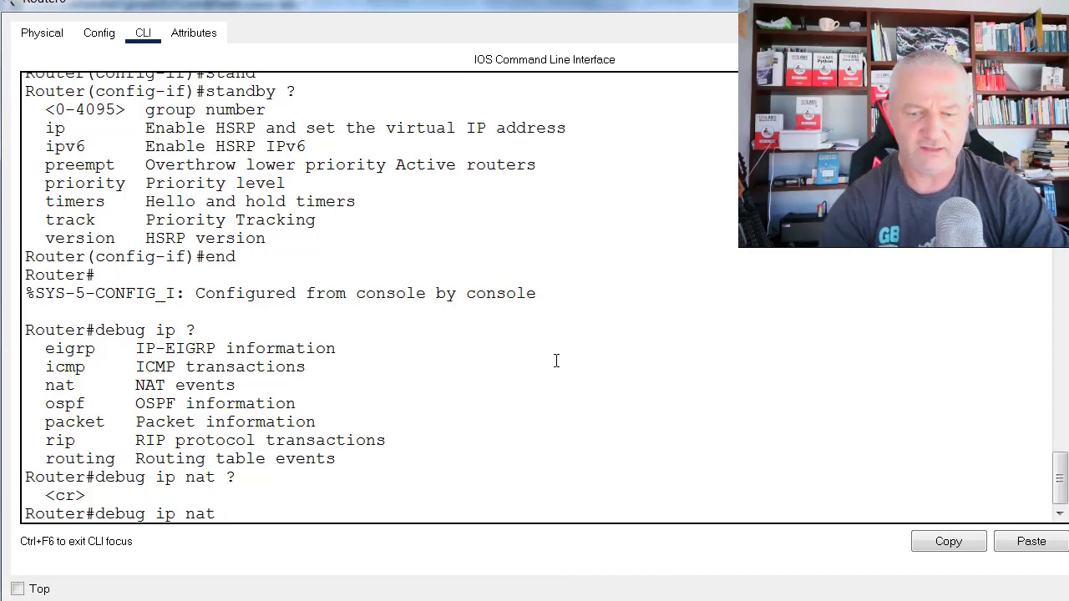
pyautogui.press('Return')
pyautogui.press('Return')
pyautogui.press('Return')
pyautogui.press('Return')
pyautogui.write('show ip ')
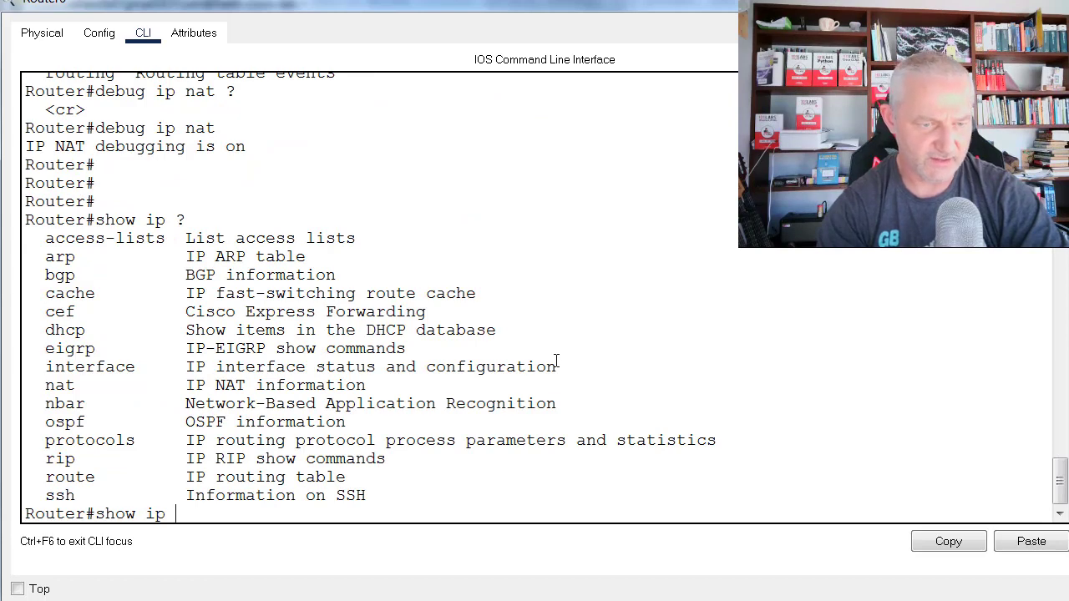
pyautogui.write('?int')
pyautogui.press('Tab')
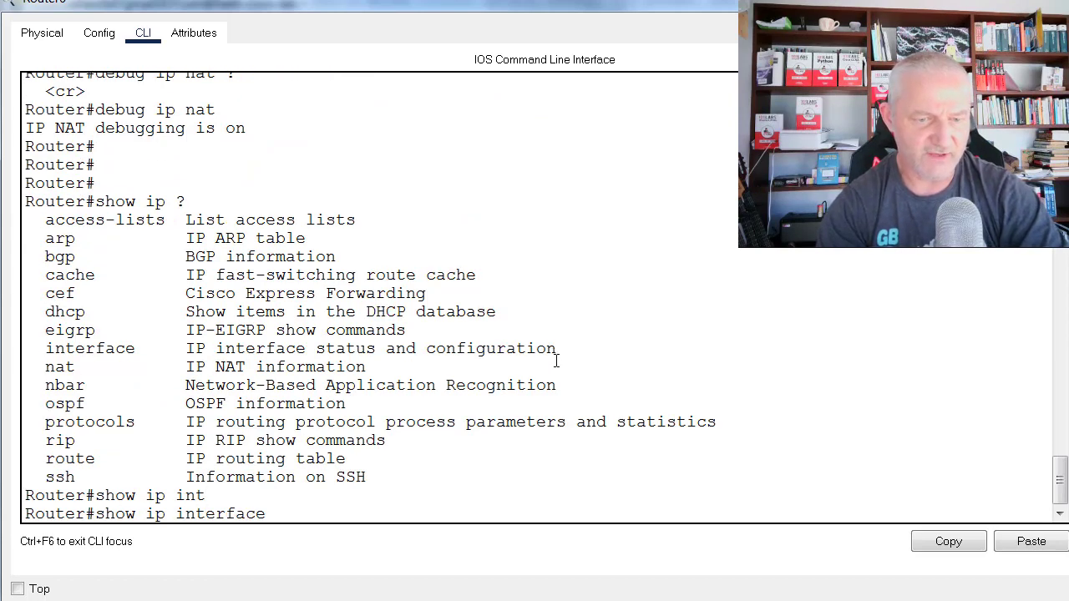
pyautogui.write('?')
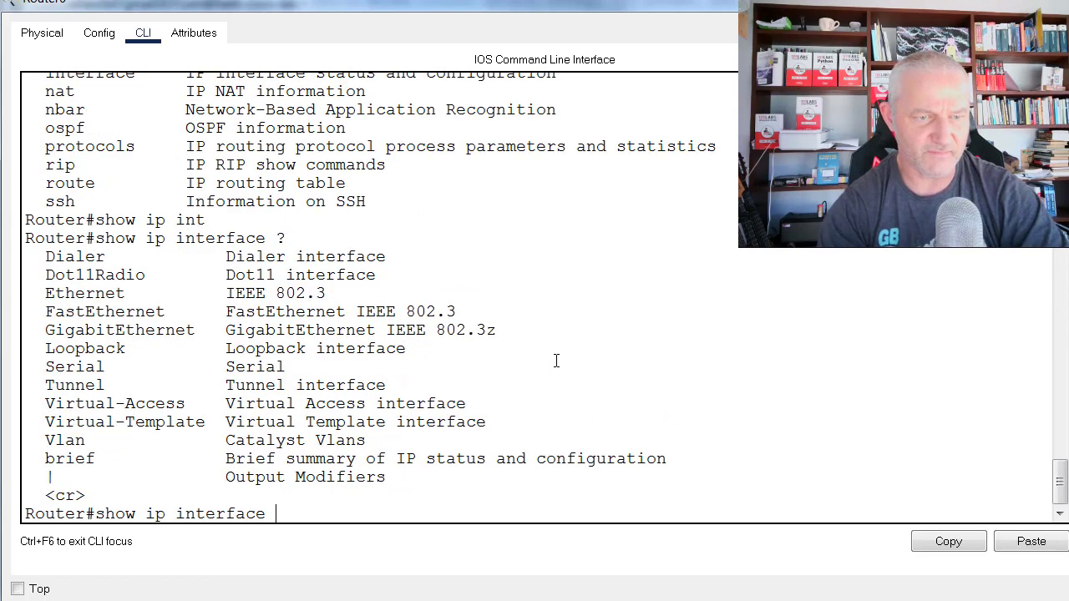
pyautogui.scroll(1, 524, 360)
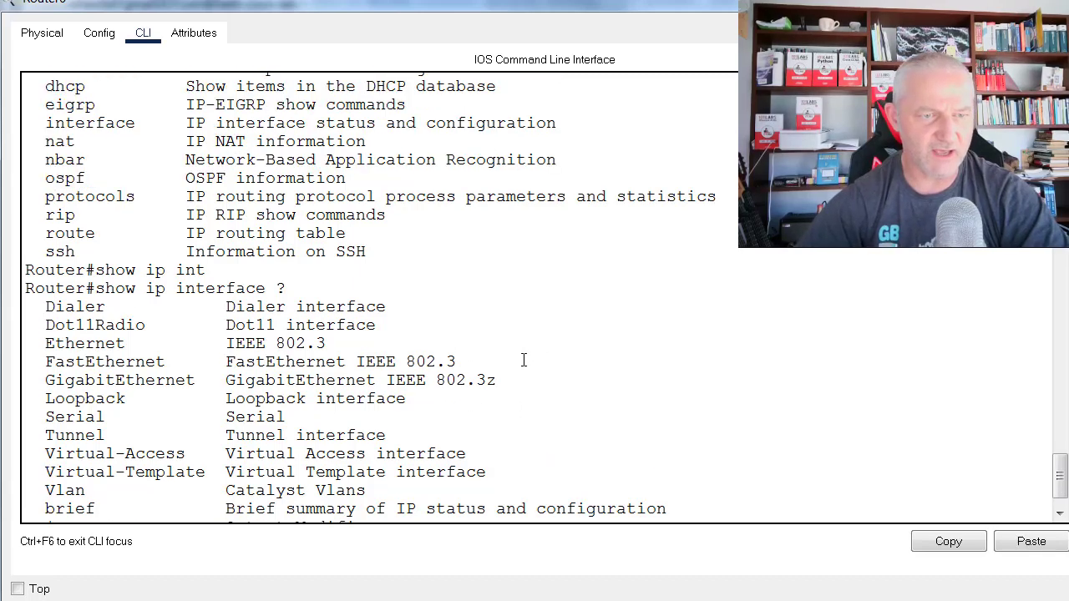
pyautogui.scroll(-1, 524, 360)
pyautogui.scroll(4, 527, 363)
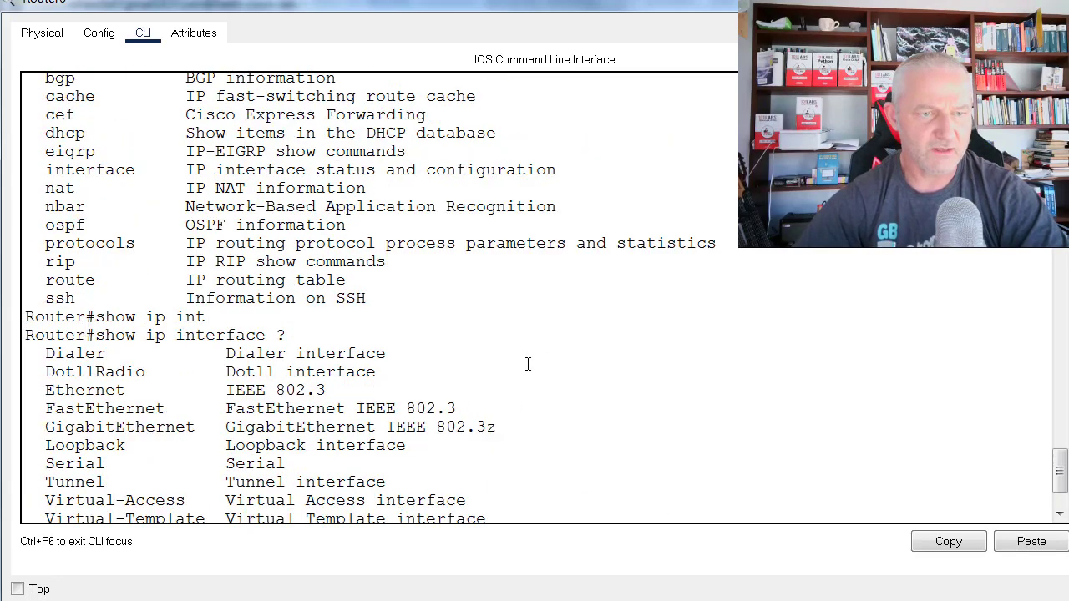
pyautogui.scroll(-4, 527, 365)
# Step: List the show ip nat ? options, then bring the live console forward
pyautogui.press('BackSpace')
pyautogui.press('BackSpace')
pyautogui.press('BackSpace')
pyautogui.press('BackSpace')
pyautogui.press('BackSpace')
pyautogui.press('BackSpace')
pyautogui.press('BackSpace')
pyautogui.press('BackSpace')
pyautogui.press('BackSpace')
pyautogui.press('BackSpace')
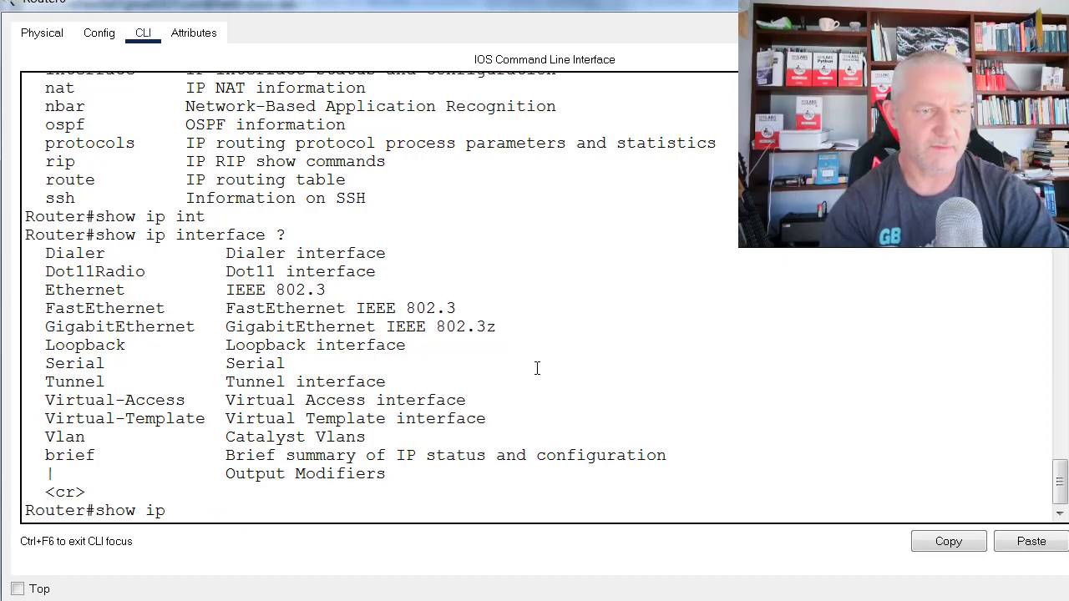
pyautogui.write('?nat')
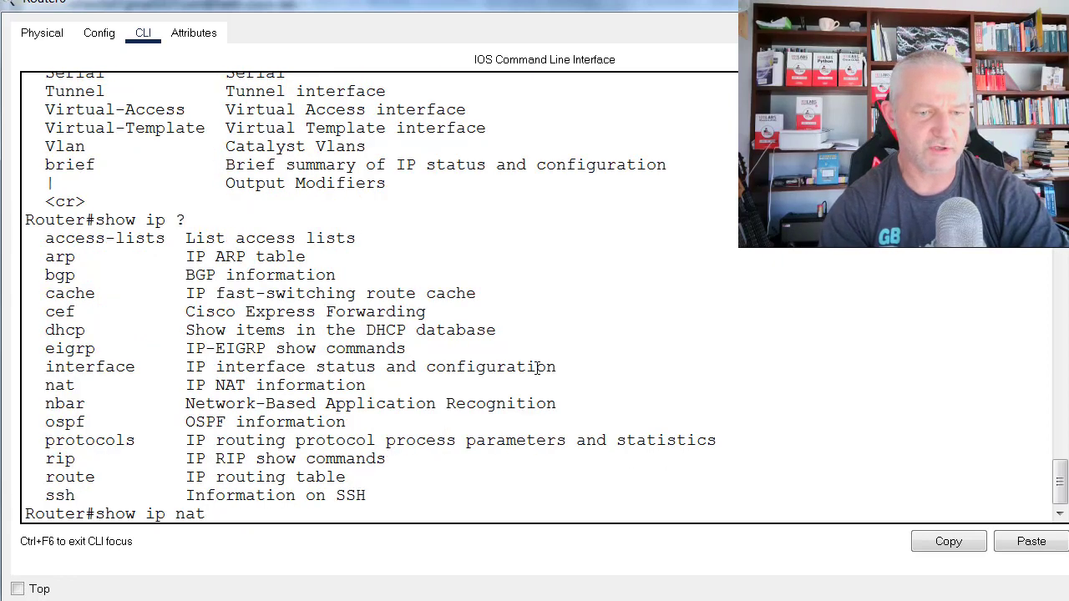
pyautogui.write(' ?')
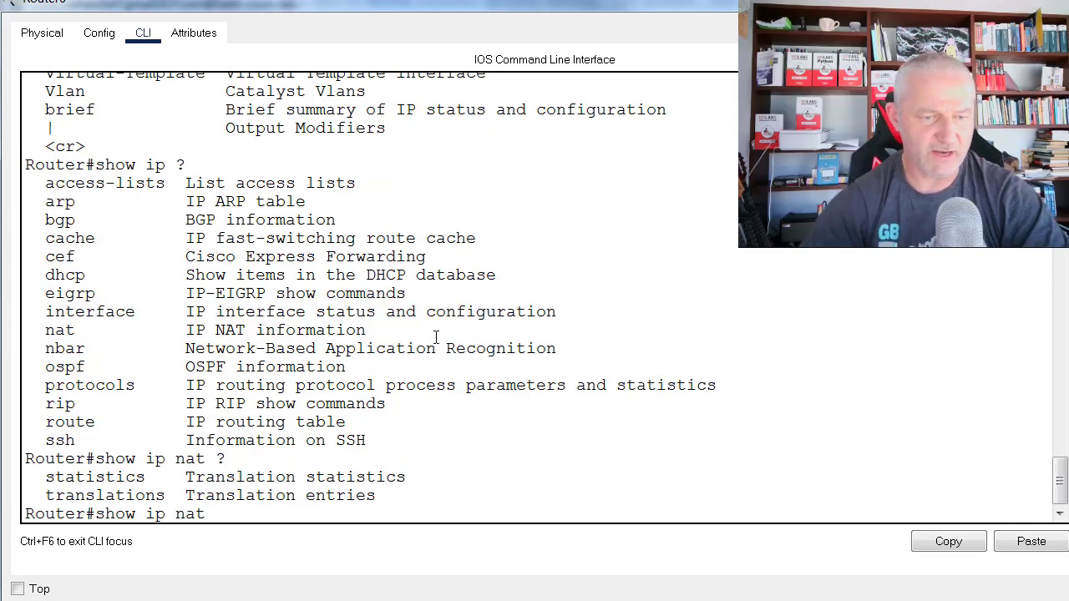
pyautogui.hotkey('alt', 'Tab')
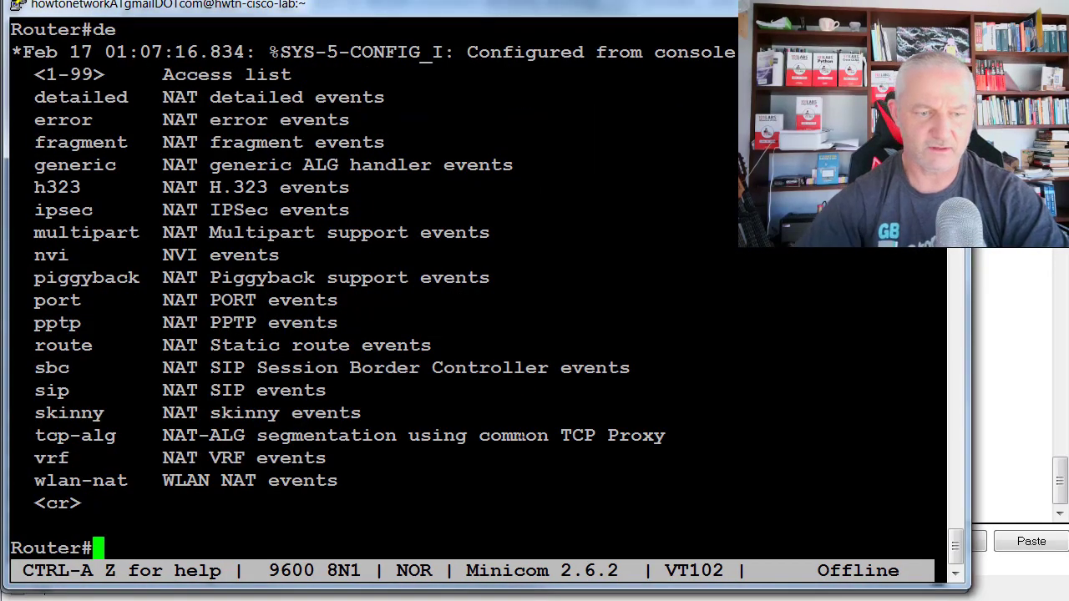
# Step: On the live router, list show ip nat translations options, highlighting esp, tcp, udp and verbose
pyautogui.write('show ip nat?')
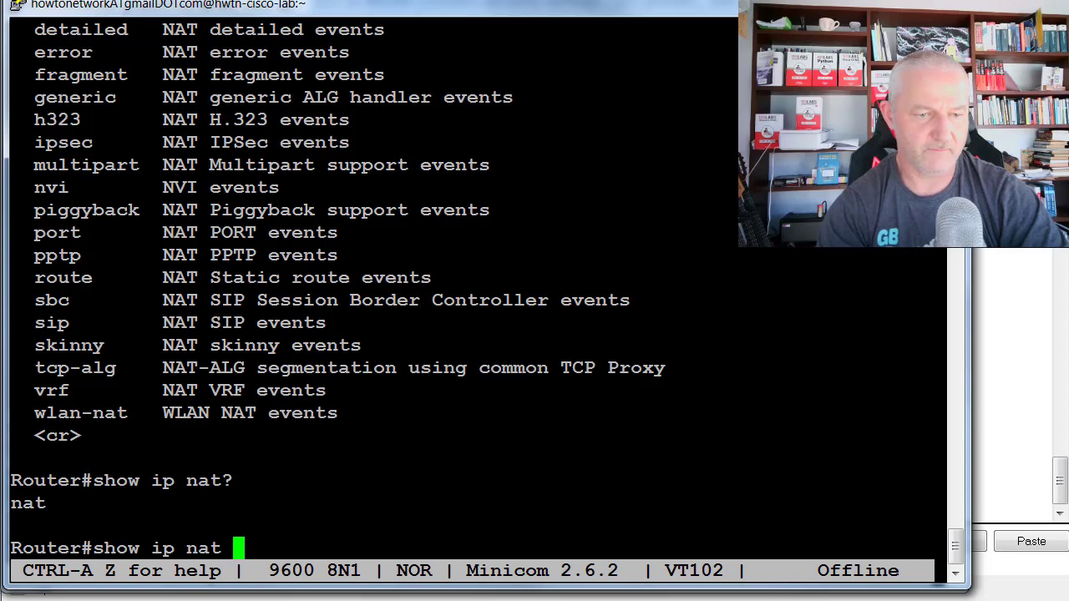
pyautogui.write(' ?')
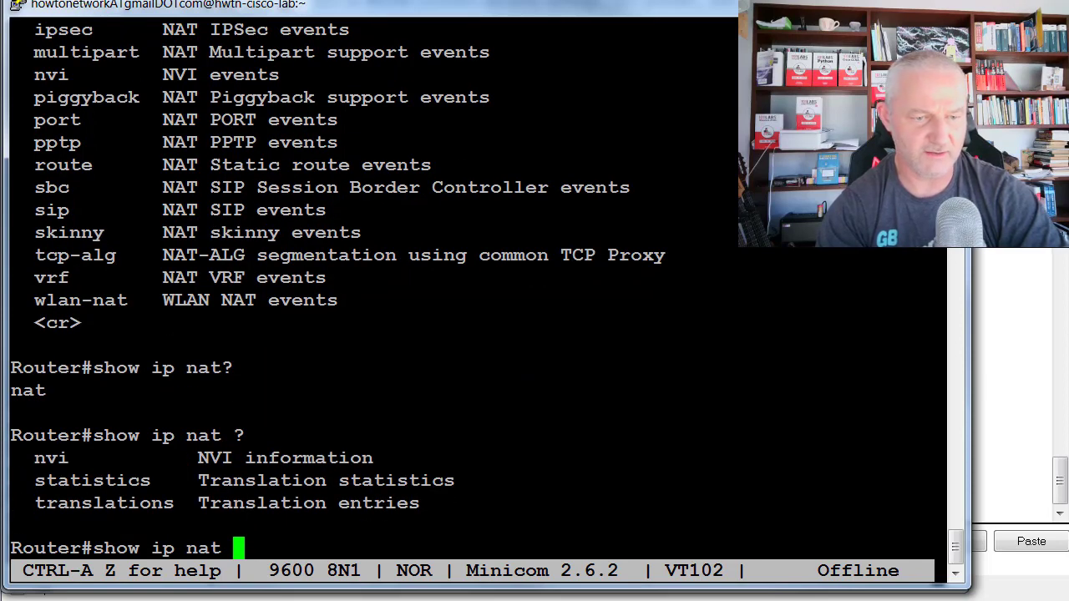
pyautogui.write('tran')
pyautogui.press('Tab')
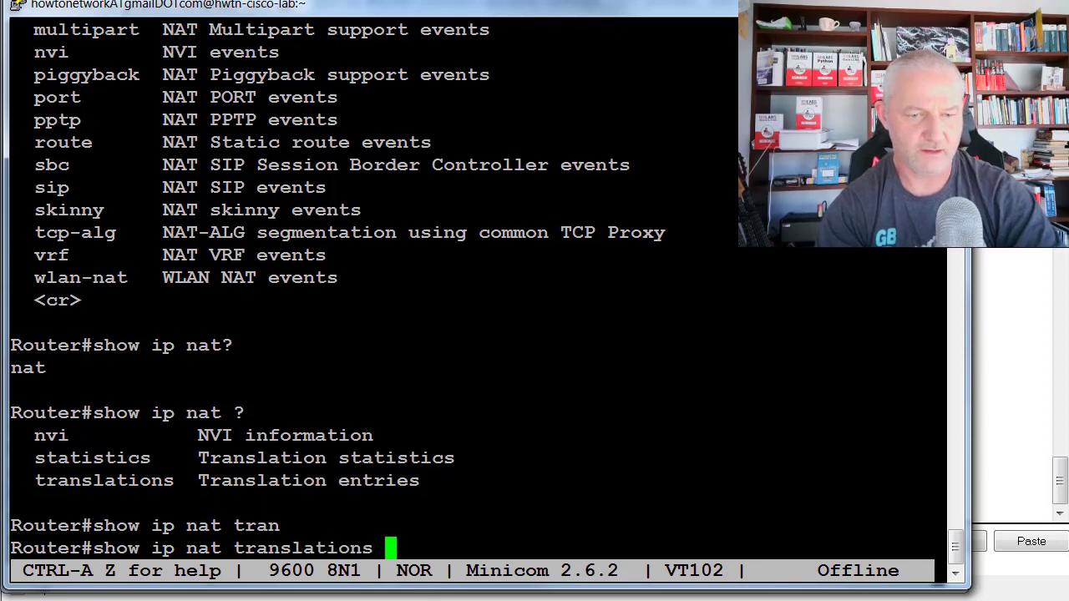
pyautogui.write('?')
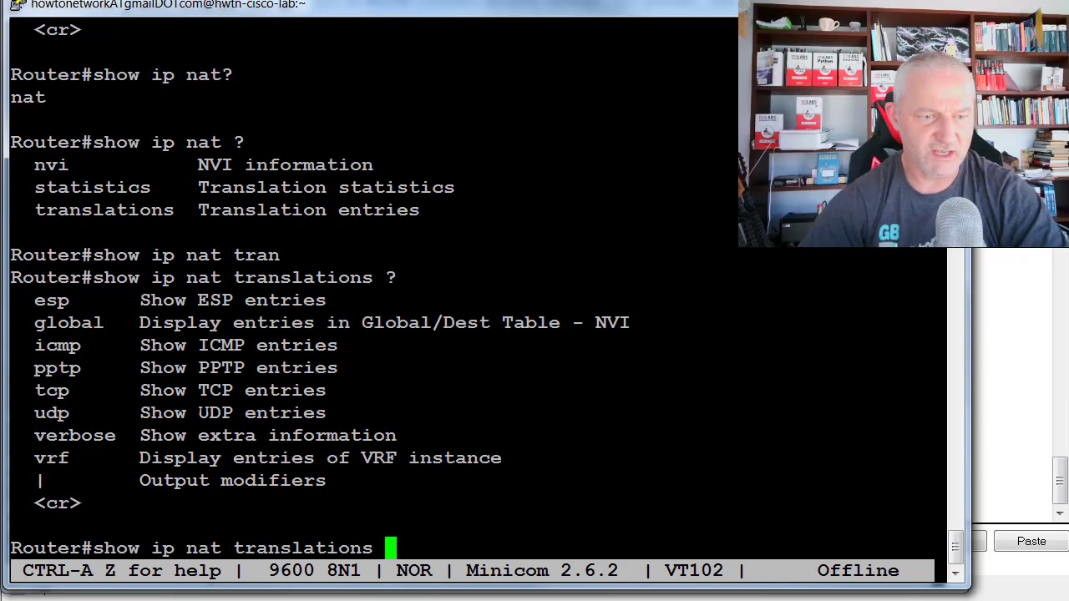
pyautogui.moveTo(12, 300); pyautogui.dragTo(251, 435)
pyautogui.click(76, 435)
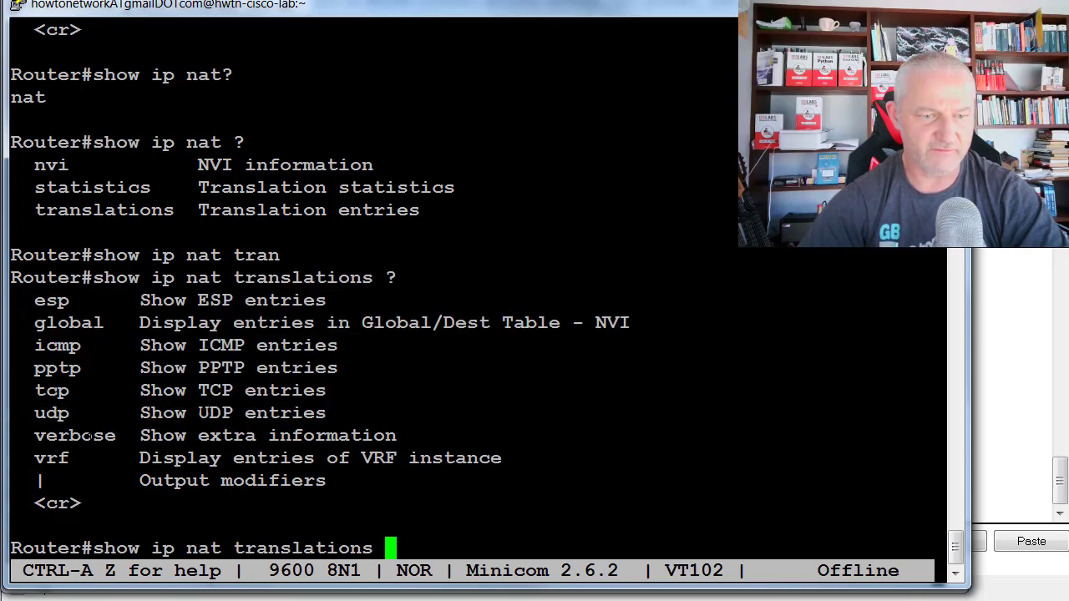
pyautogui.moveTo(35, 435); pyautogui.dragTo(397, 435)
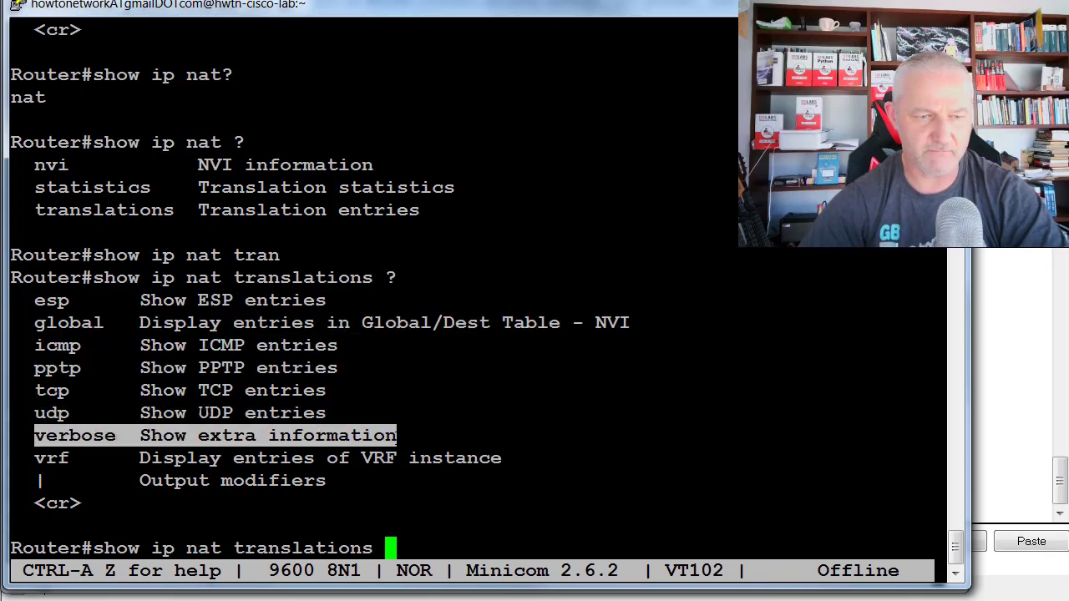
pyautogui.moveTo(140, 390); pyautogui.dragTo(323, 387)
pyautogui.moveTo(141, 413); pyautogui.dragTo(303, 413)
pyautogui.moveTo(819, 600)
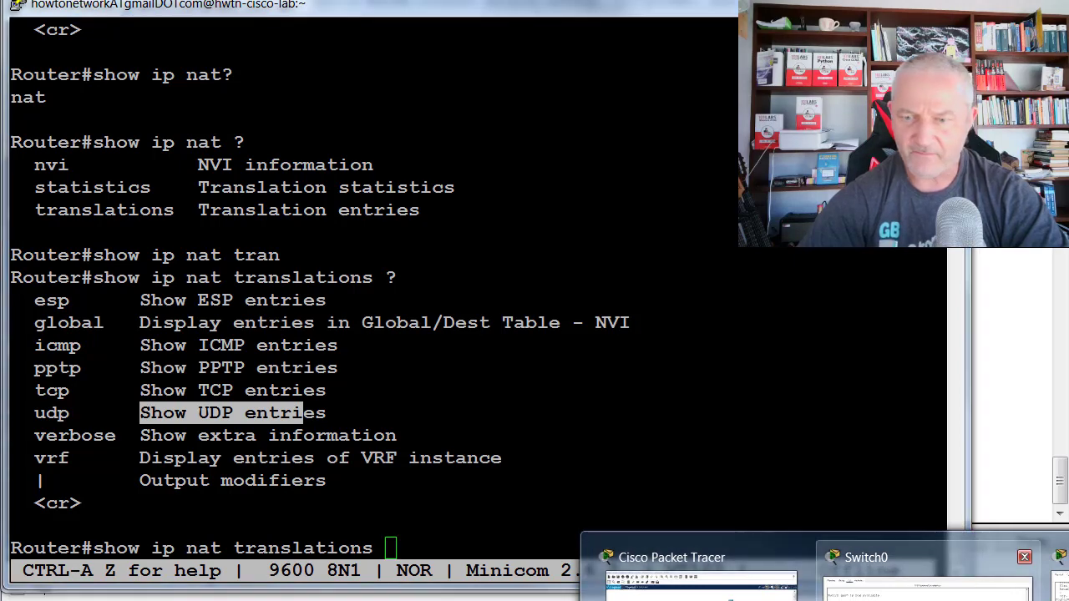
# Step: In Packet Tracer's Router0 CLI, list show ip nat translations options, which offer only <cr>
pyautogui.click(1061, 576)
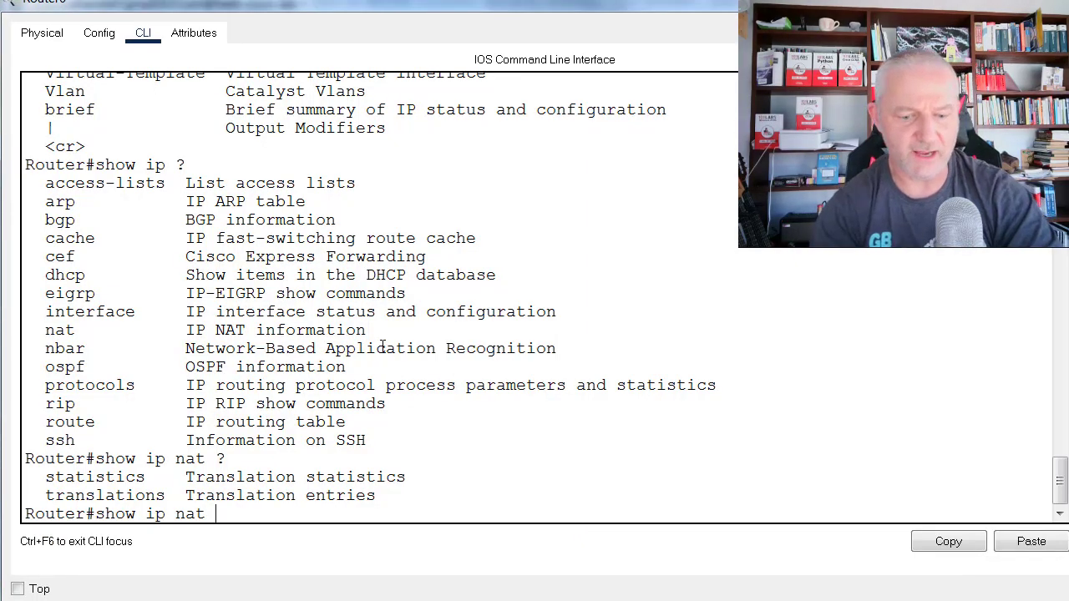
pyautogui.write('tran')
pyautogui.write('s')
pyautogui.press('Tab')
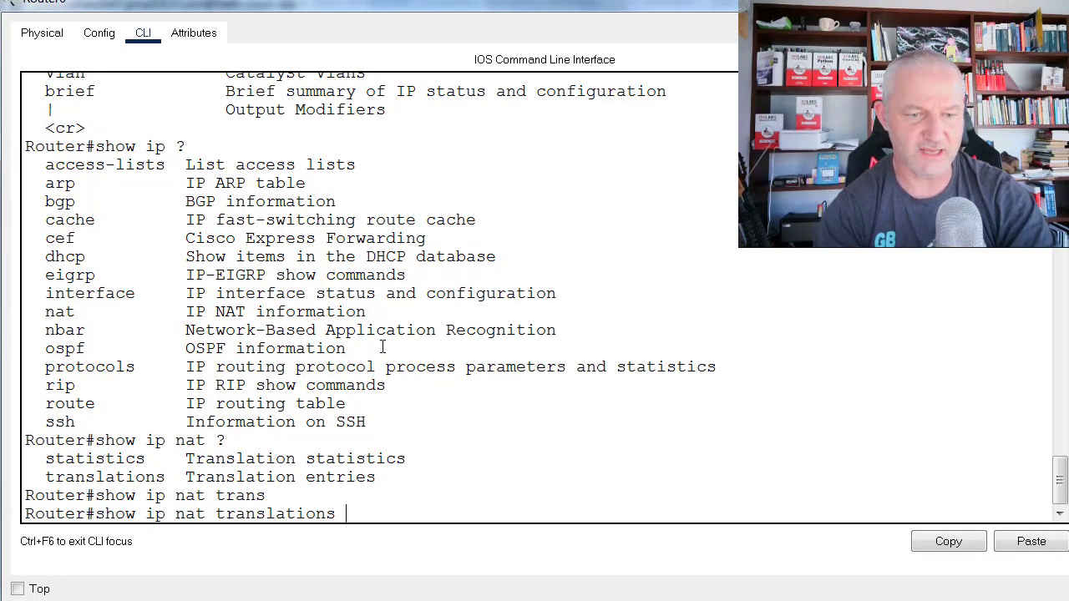
pyautogui.write('?')
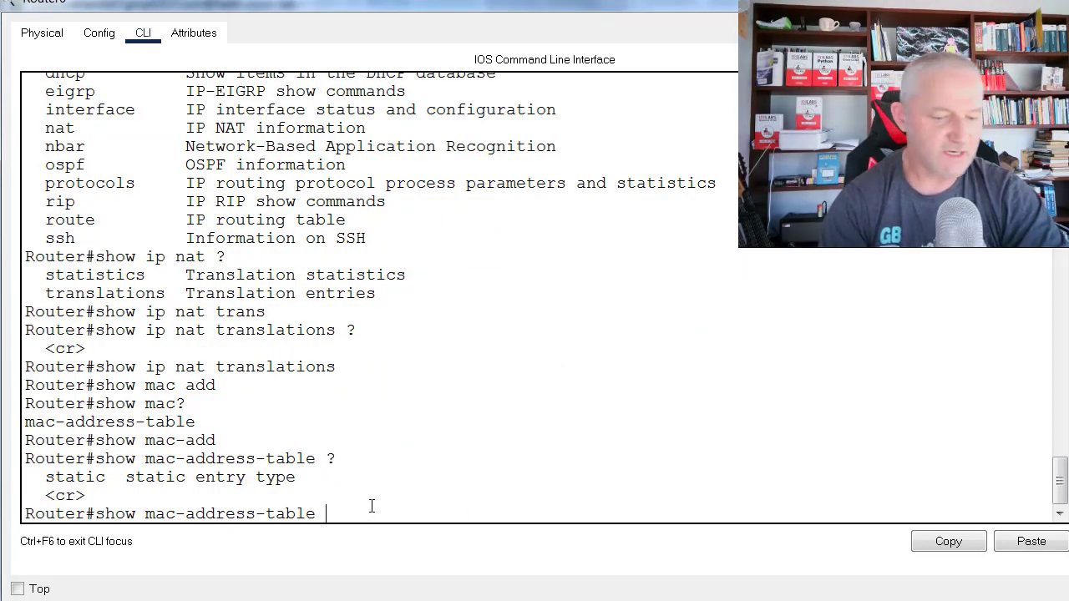
# Step: List Packet Tracer's show mac-address-table options, pointing out static, then switch to the live console
pyautogui.write('?')
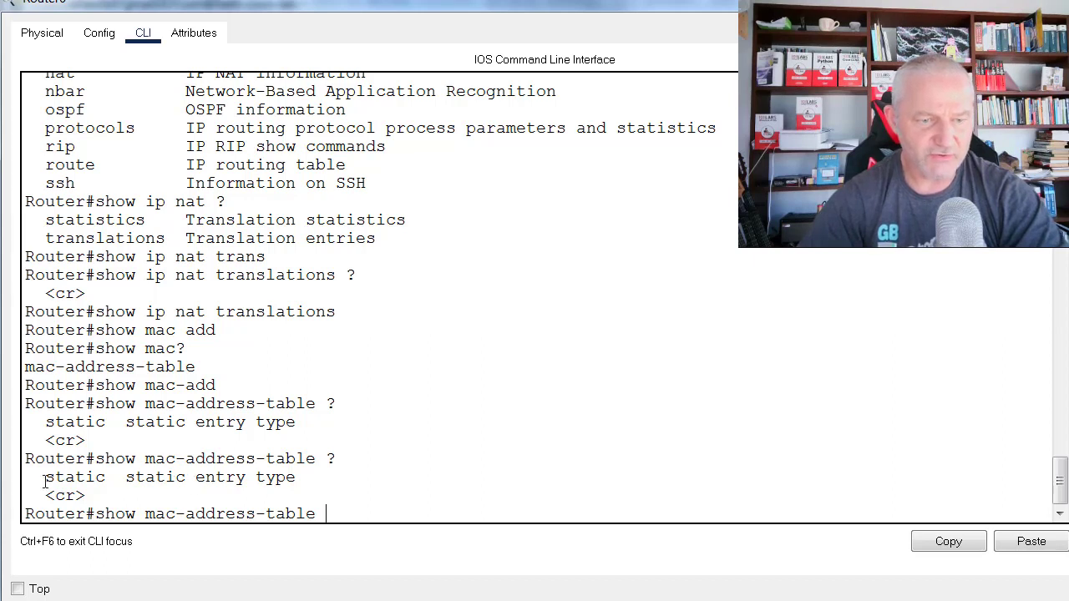
pyautogui.moveTo(41, 481); pyautogui.dragTo(298, 478)
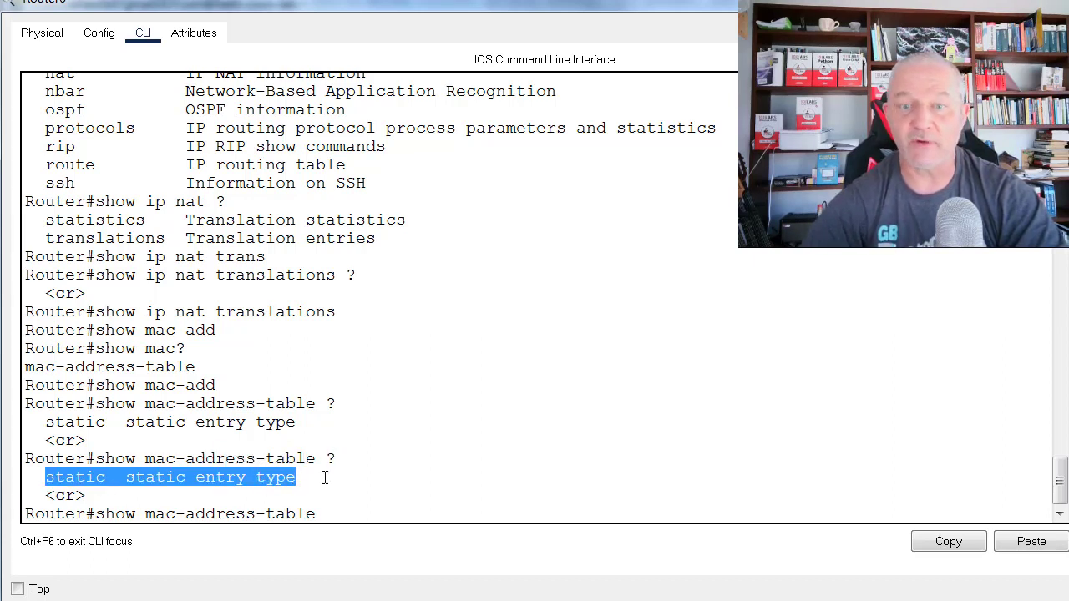
pyautogui.click(274, 451)
pyautogui.moveTo(115, 459); pyautogui.dragTo(337, 459)
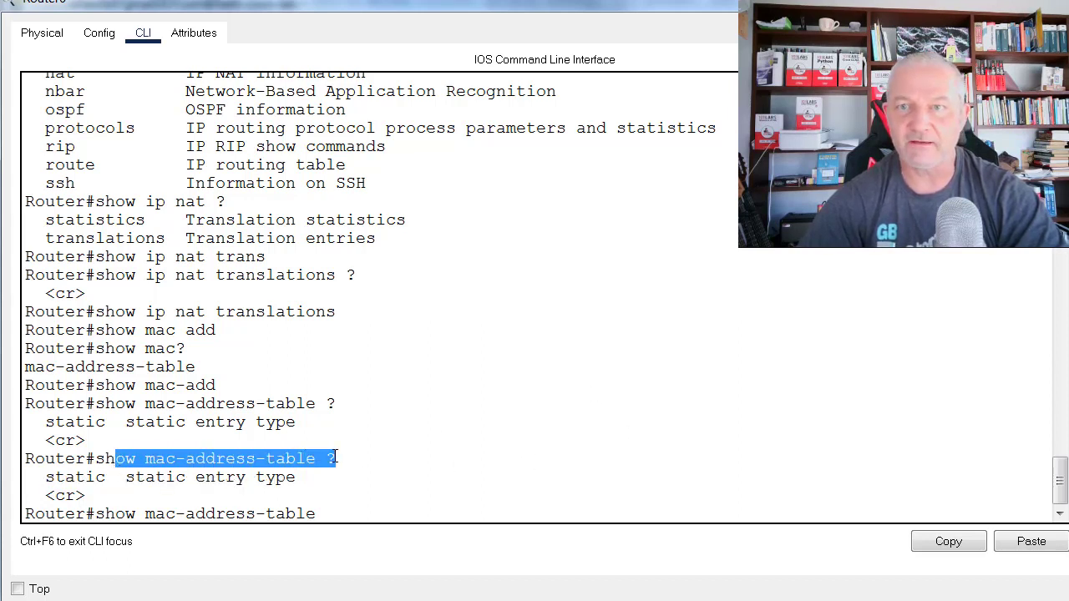
pyautogui.click(283, 451)
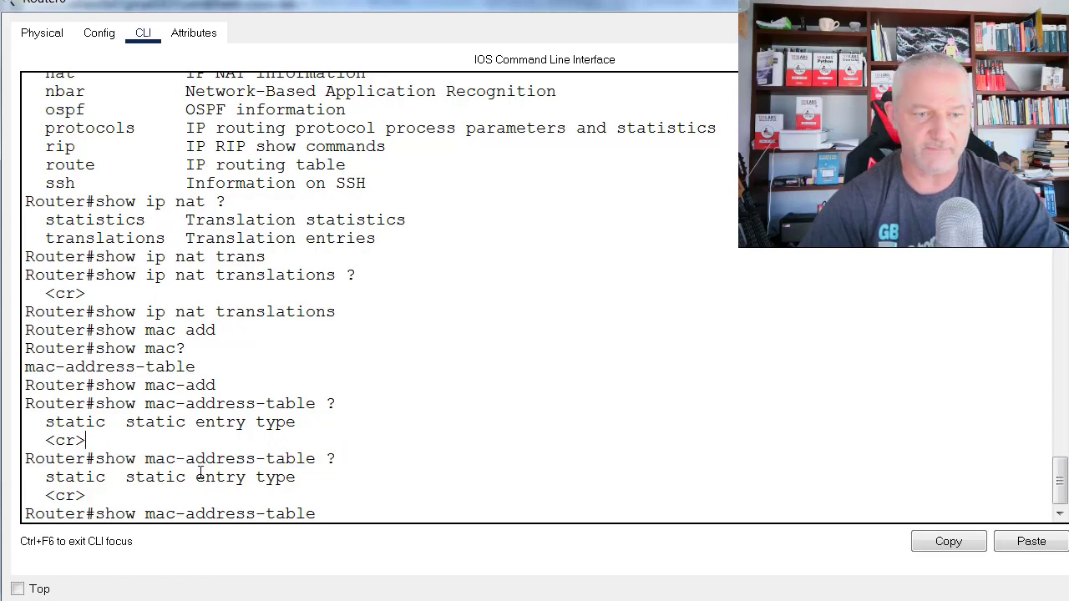
pyautogui.moveTo(96, 458); pyautogui.dragTo(333, 491)
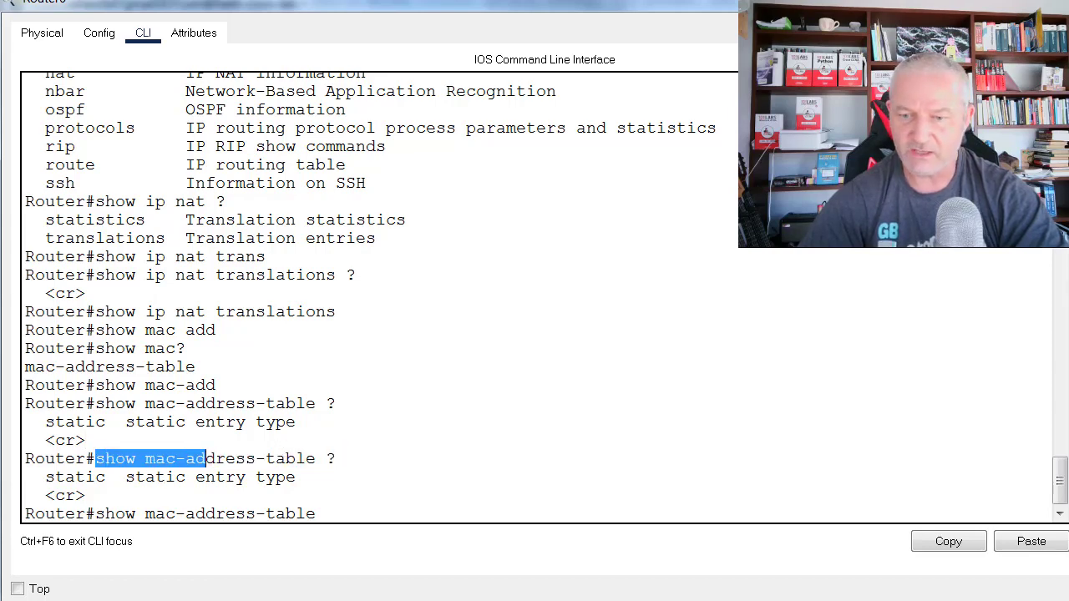
pyautogui.hotkey('alt', 'Tab')
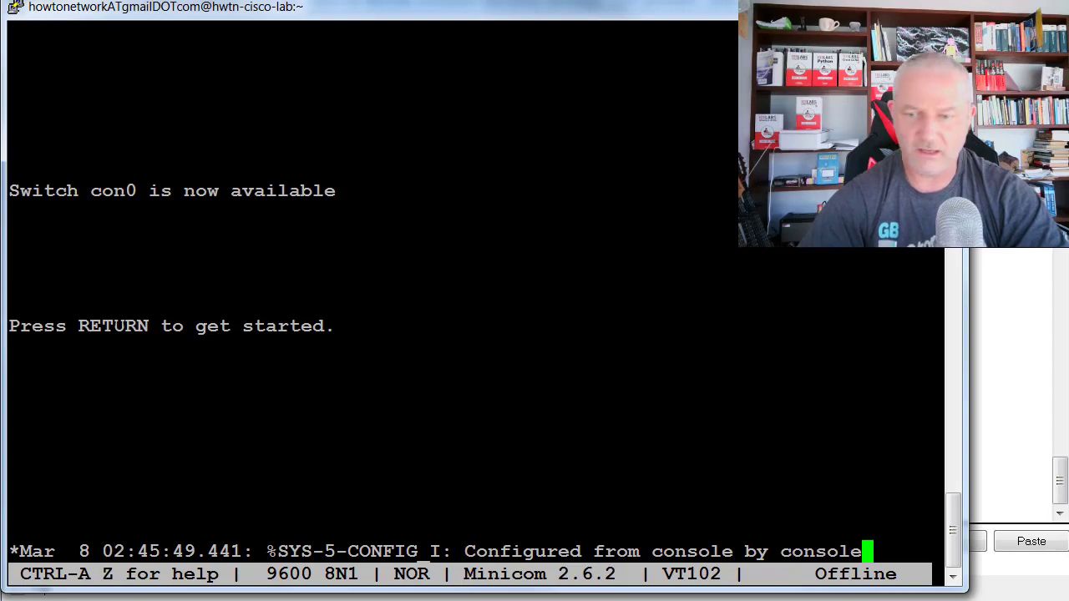
# Step: On the live router, list show mac-address-table options from address and aging-time through vlan
pyautogui.hotkey('alt', 'Tab')
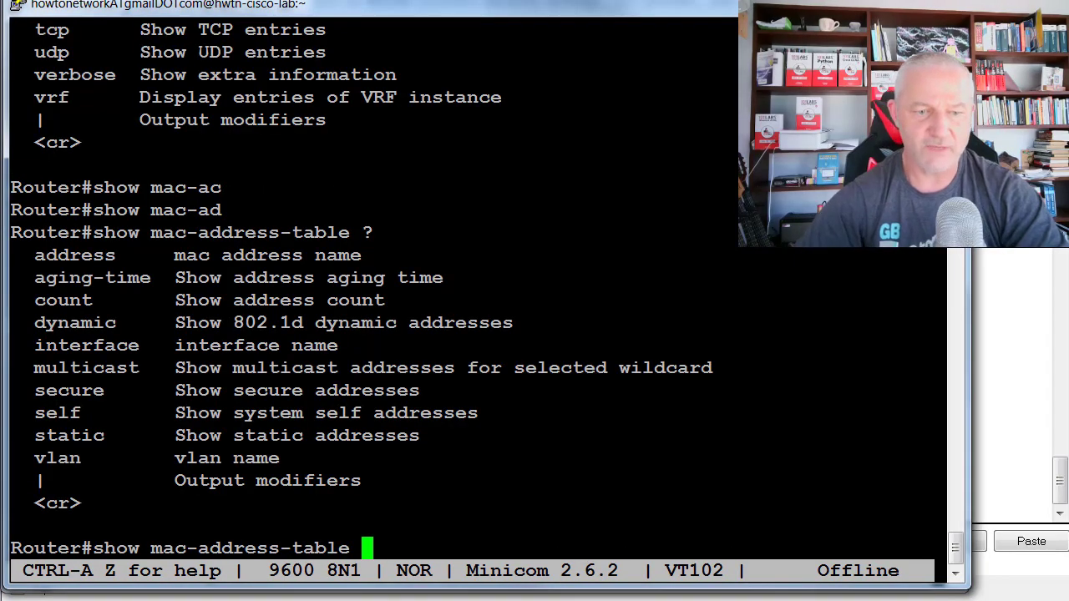
pyautogui.write('?')
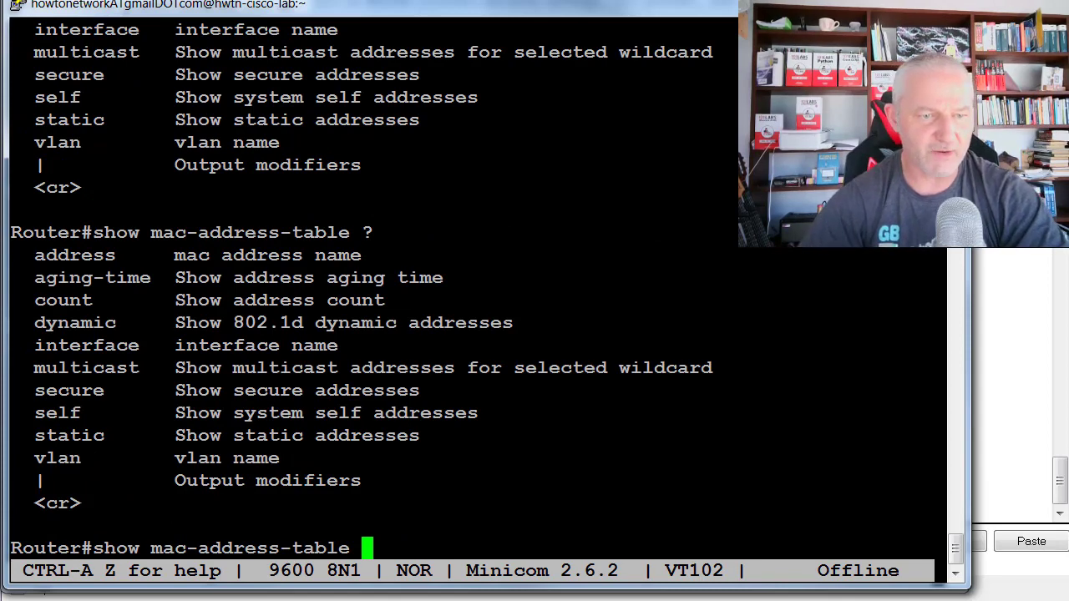
pyautogui.moveTo(25, 277); pyautogui.dragTo(139, 277)
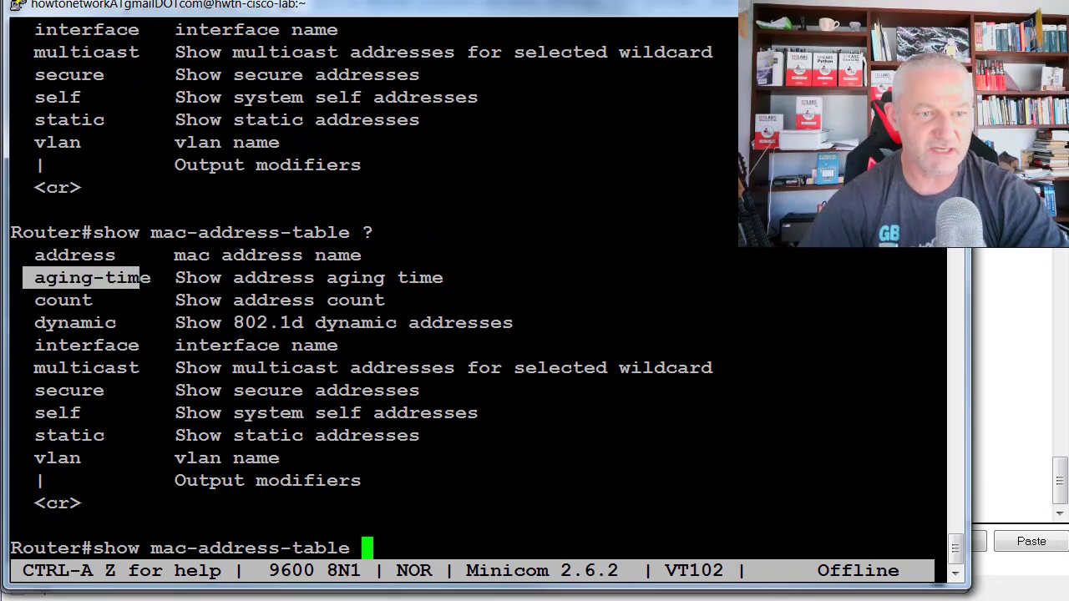
pyautogui.moveTo(46, 255); pyautogui.dragTo(88, 254)
pyautogui.moveTo(35, 322); pyautogui.dragTo(127, 322)
pyautogui.moveTo(23, 345); pyautogui.dragTo(344, 345)
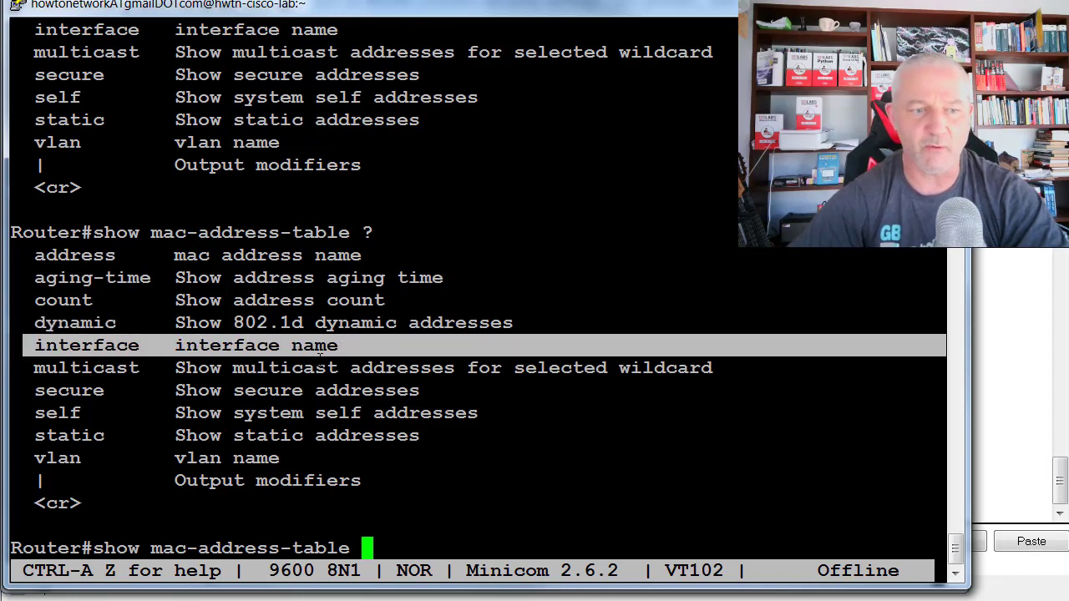
pyautogui.moveTo(34, 458); pyautogui.dragTo(286, 455)
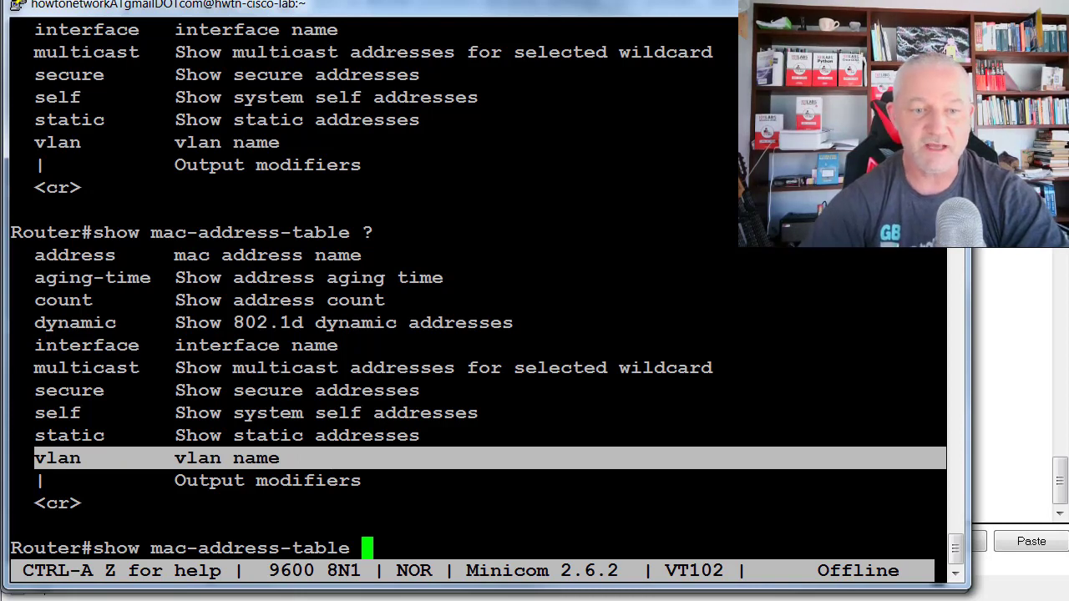
pyautogui.click(298, 435)
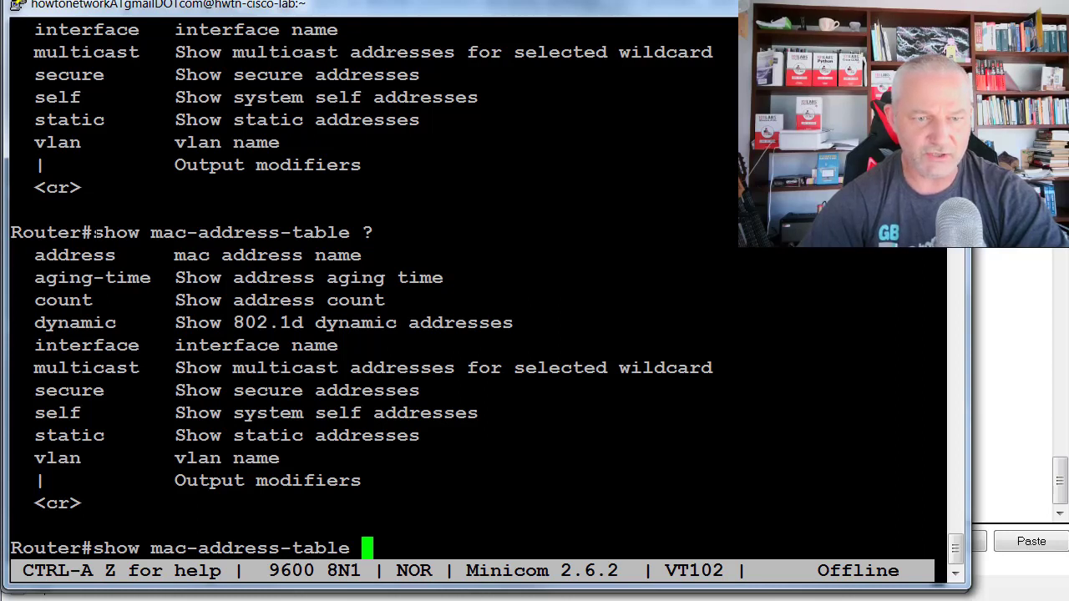
pyautogui.moveTo(96, 232); pyautogui.dragTo(348, 232)
pyautogui.moveTo(20, 255); pyautogui.dragTo(323, 458)
pyautogui.click(59, 291)
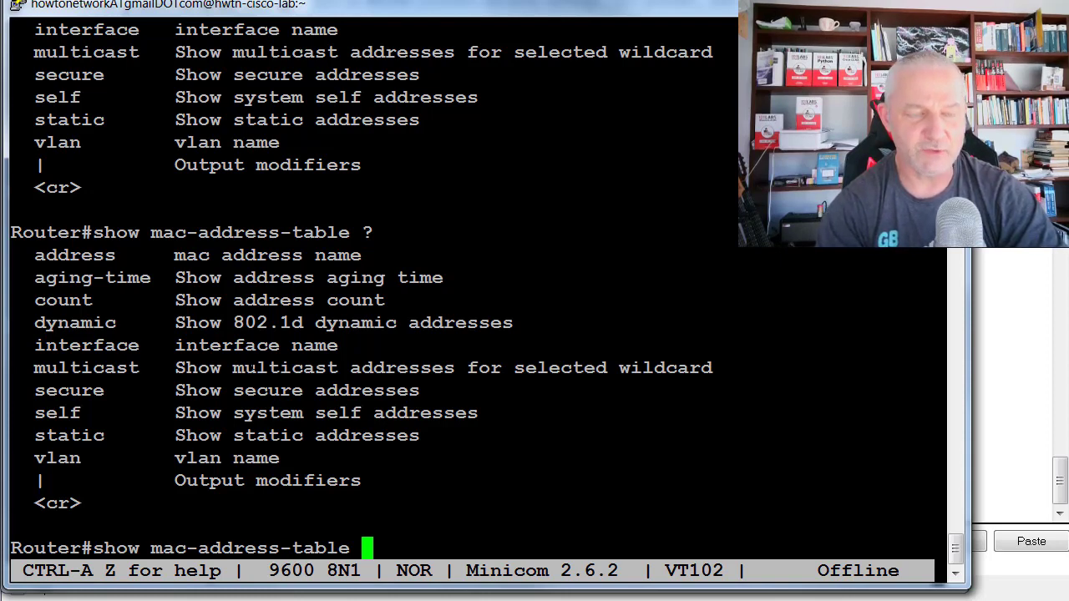
# Step: Run show mac-address-table dynamic on the live router, which returns no entries
pyautogui.write('dyn')
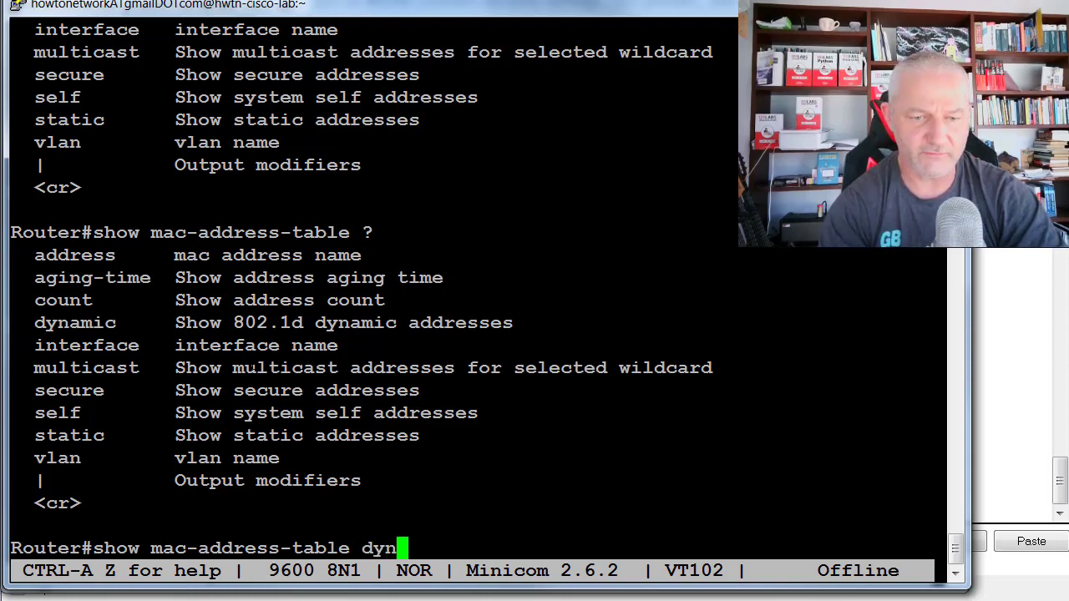
pyautogui.press('Tab')
pyautogui.press('Return')
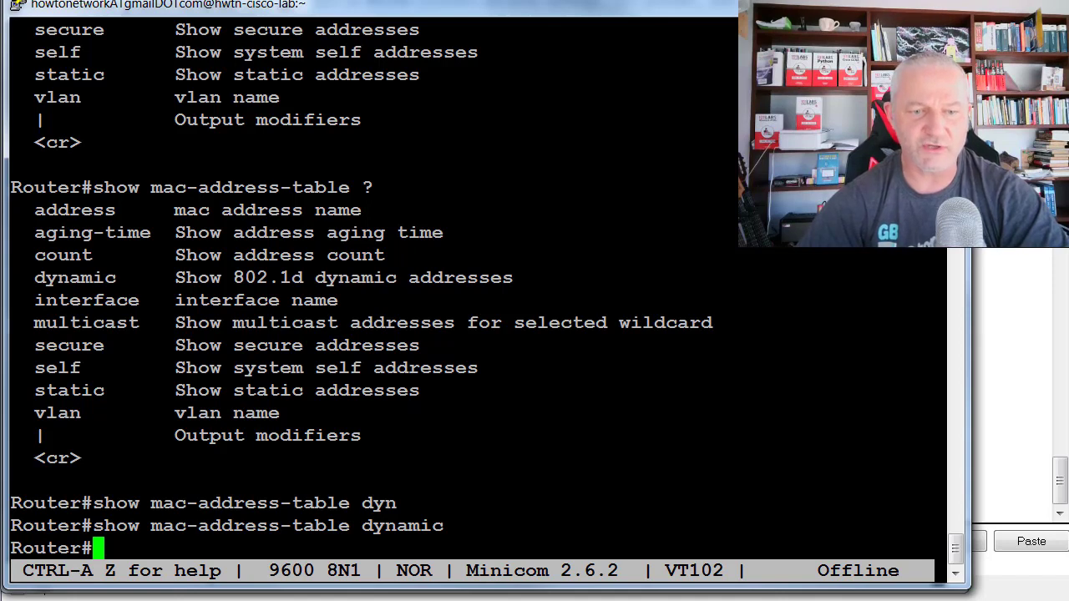
pyautogui.moveTo(363, 525); pyautogui.dragTo(441, 522)
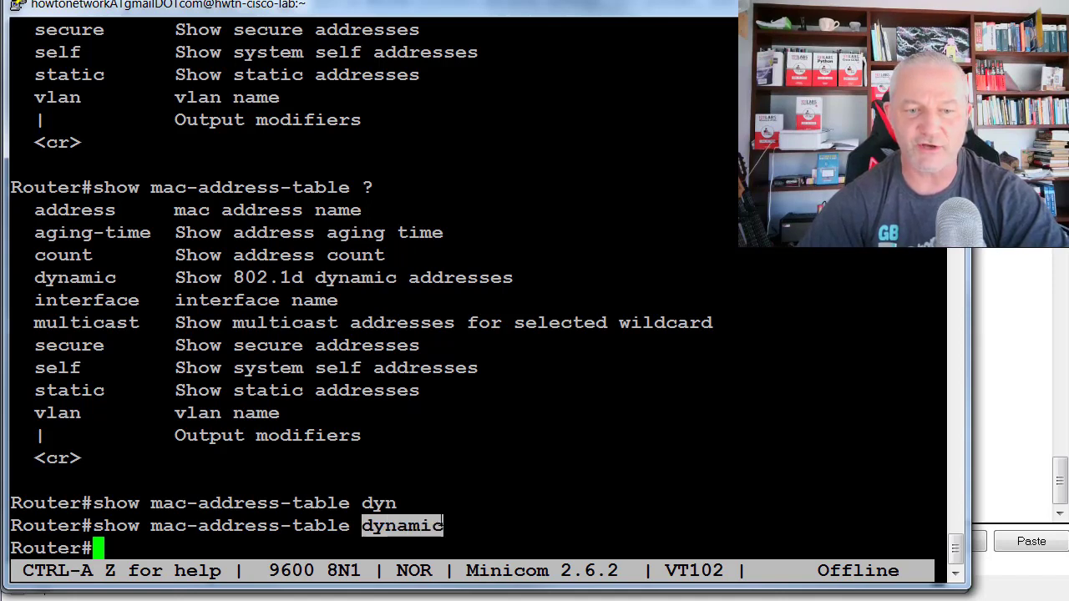
pyautogui.click(329, 502)
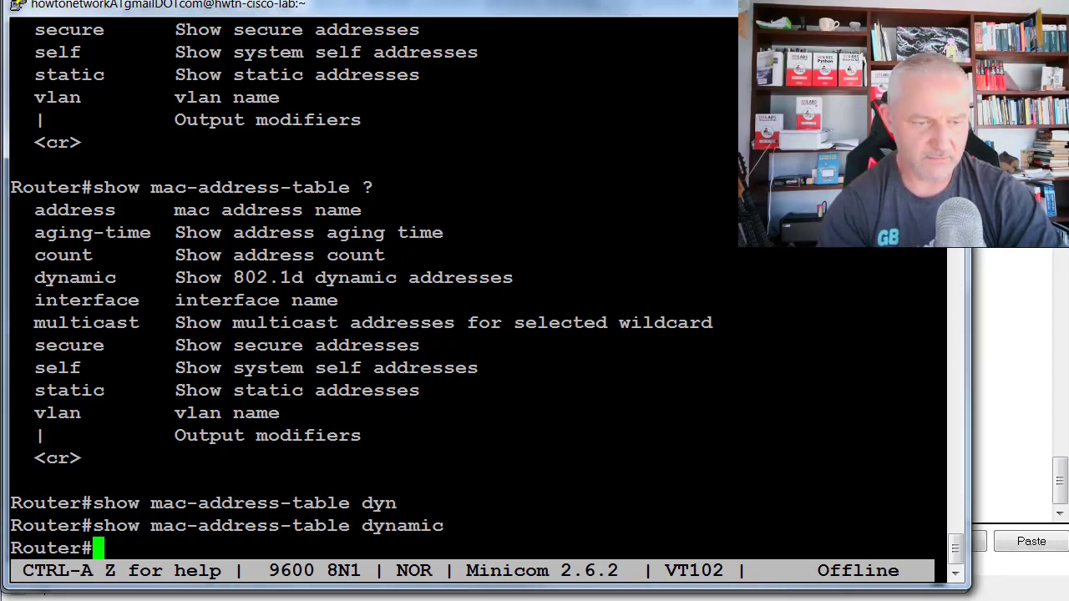
# Step: List the live router's show run options, pointing out the interface option
pyautogui.write('show run i')
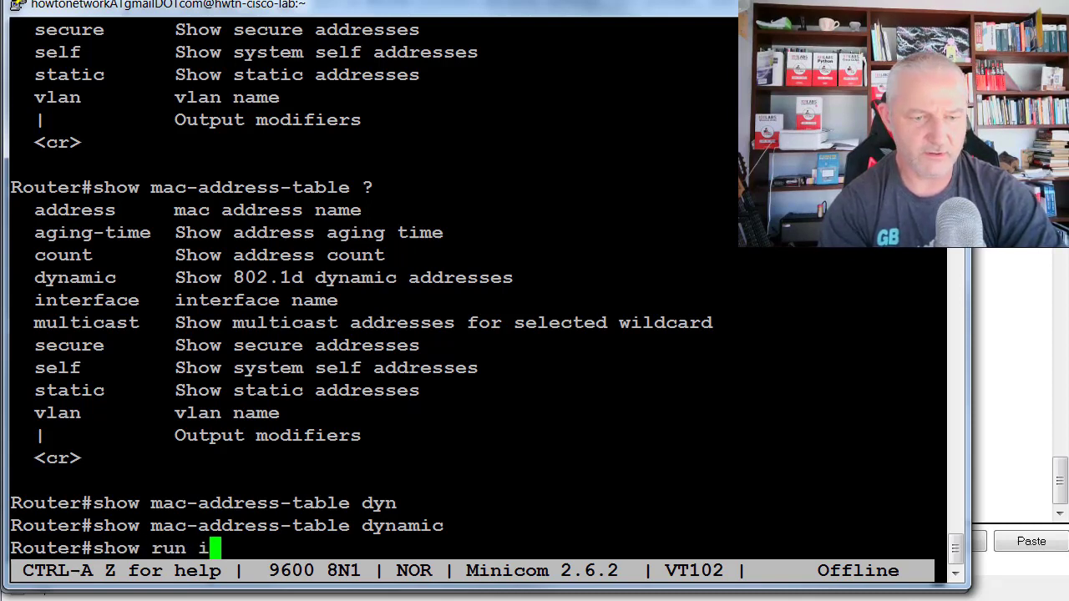
pyautogui.press('BackSpace')
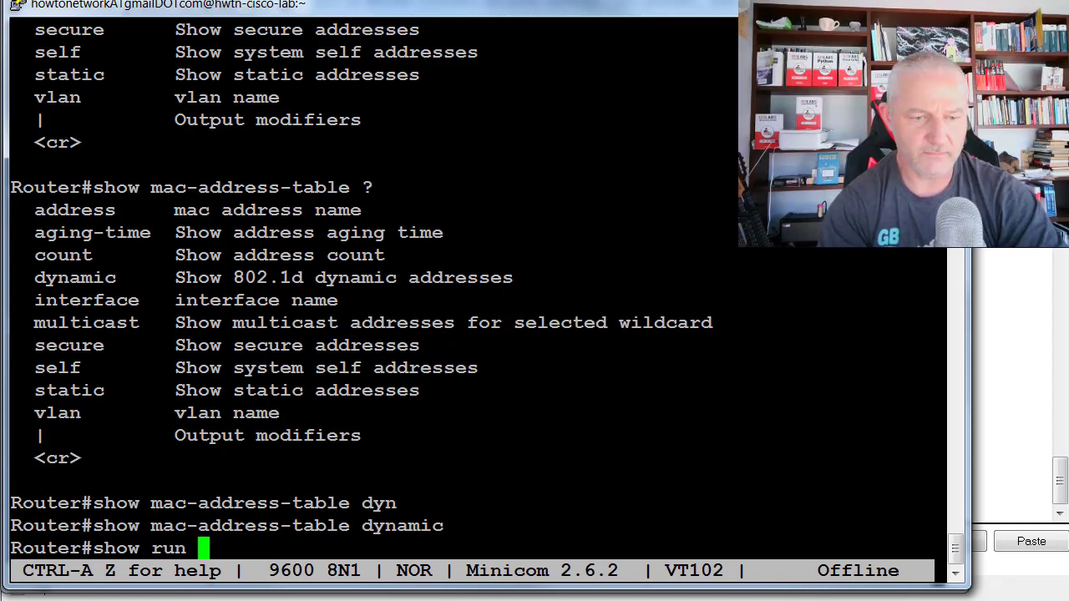
pyautogui.write('?')
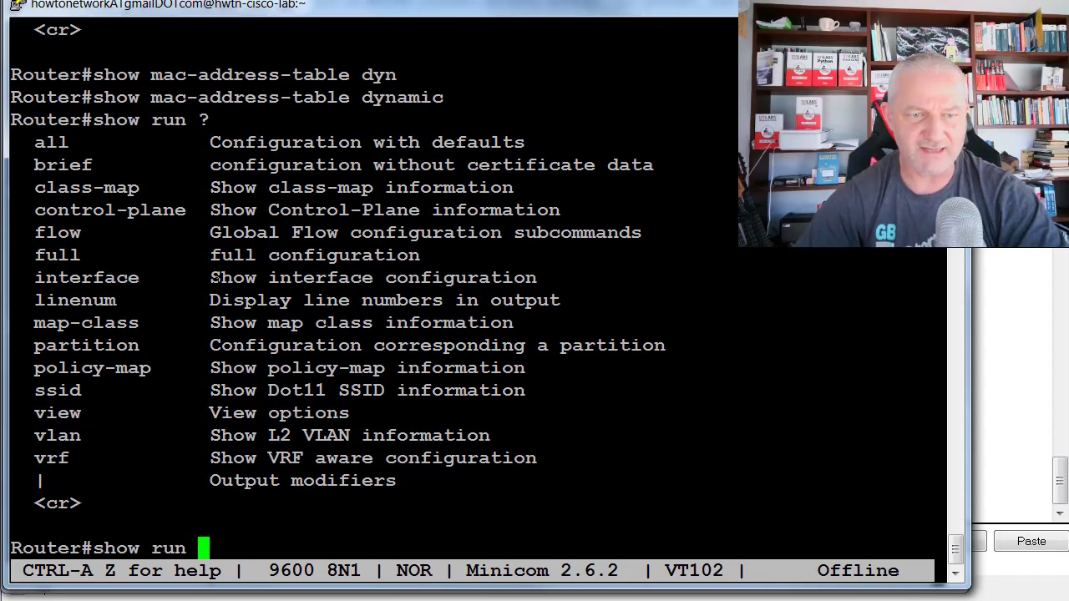
pyautogui.moveTo(23, 277); pyautogui.dragTo(140, 277)
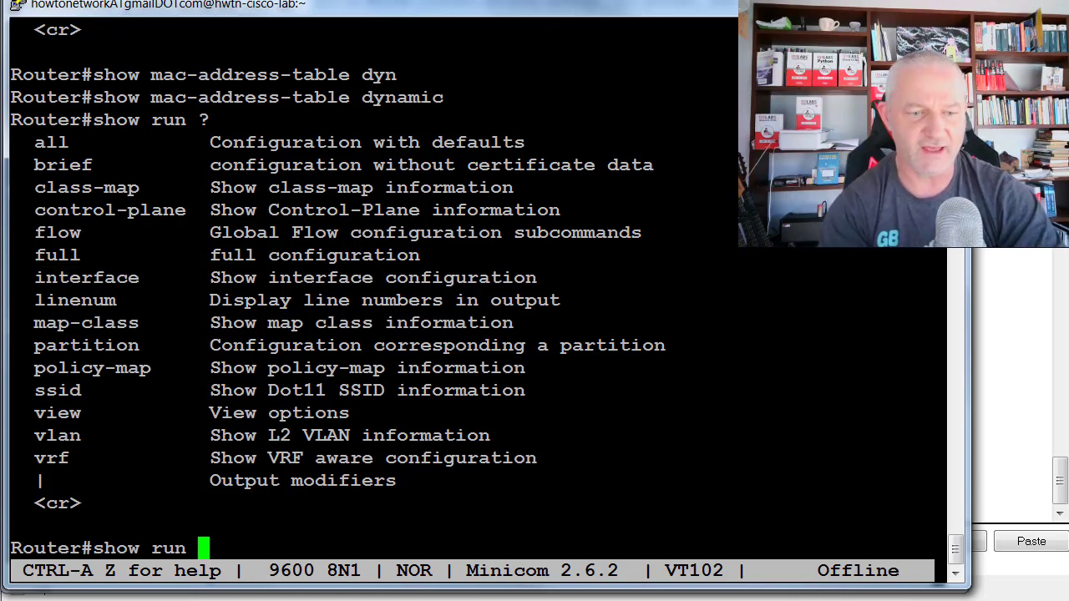
# Step: Show the running config for FastEthernet0/0, noting its no ip address and shutdown lines
pyautogui.write('interface ')
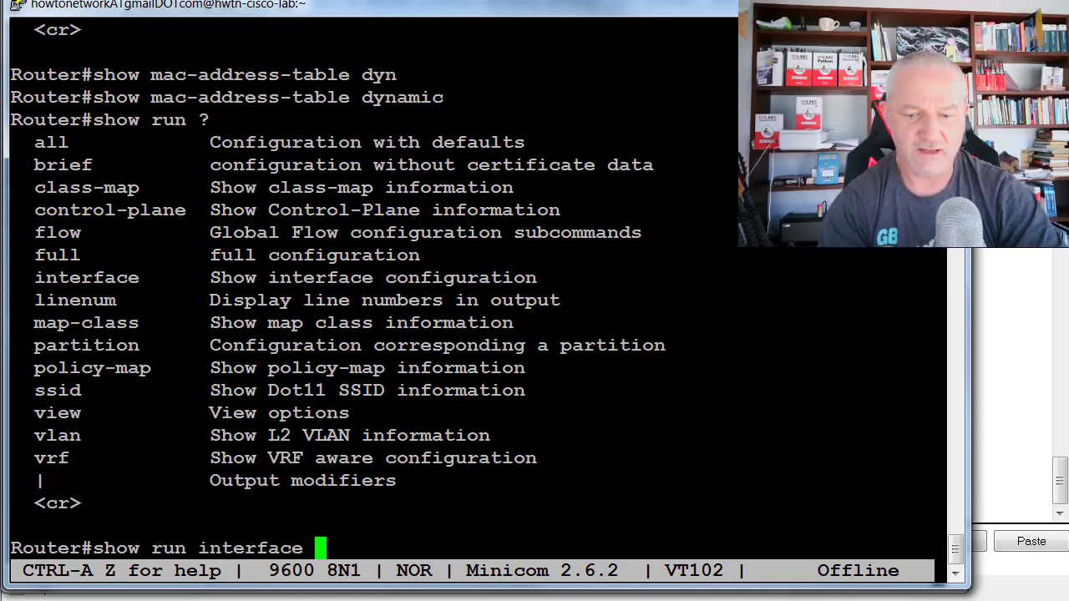
pyautogui.write('f0/0')
pyautogui.press('Return')
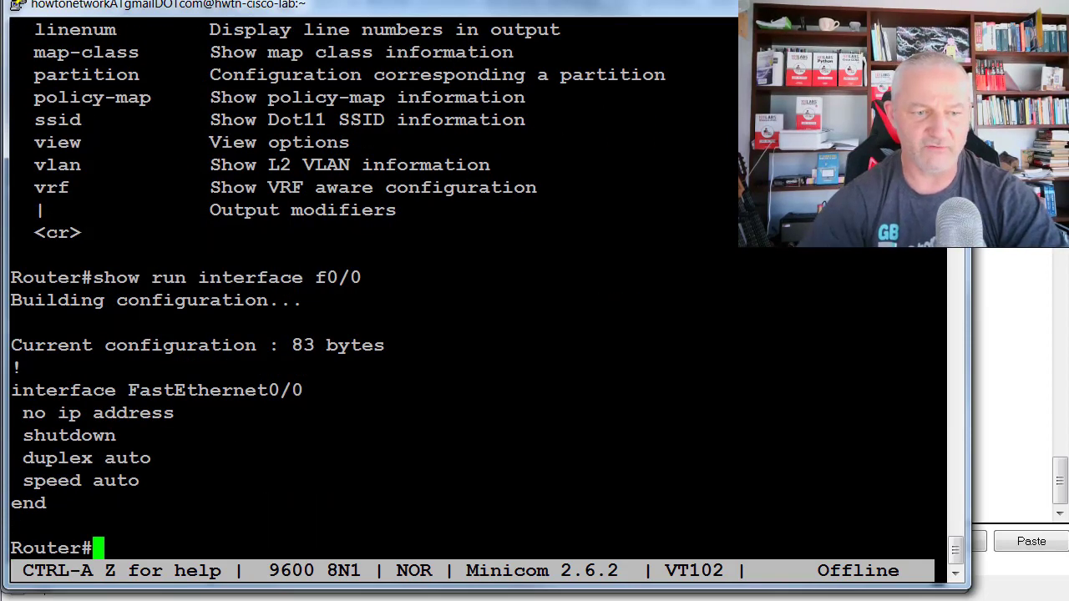
pyautogui.moveTo(50, 503); pyautogui.dragTo(95, 435)
pyautogui.moveTo(22, 413); pyautogui.dragTo(174, 413)
pyautogui.moveTo(23, 436); pyautogui.dragTo(944, 435)
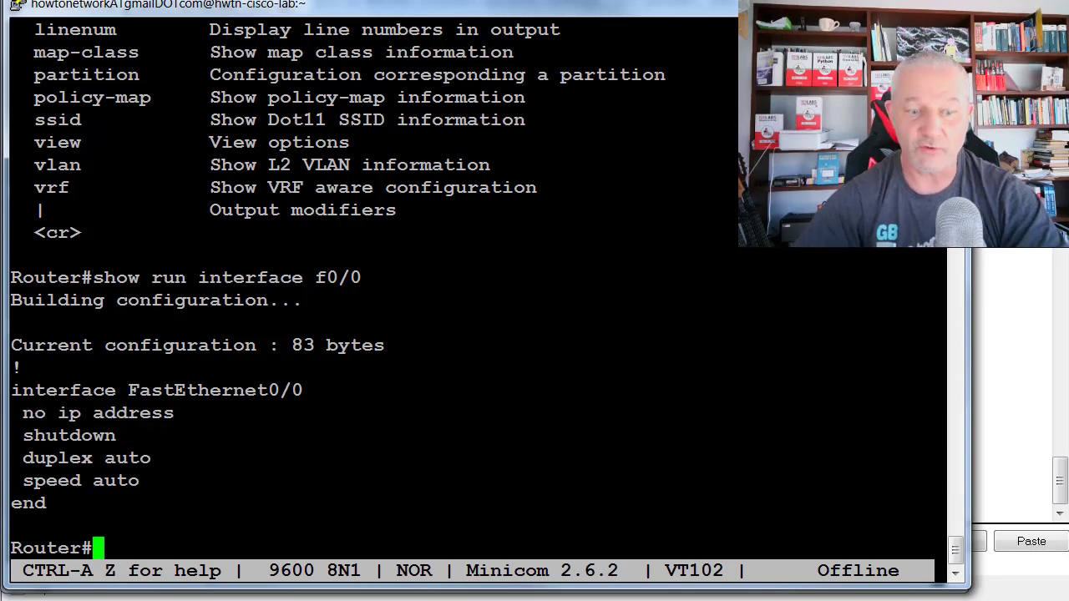
# Step: Page through the full running configuration to its end, then return to Packet Tracer
pyautogui.write('show run')
pyautogui.press('Return')
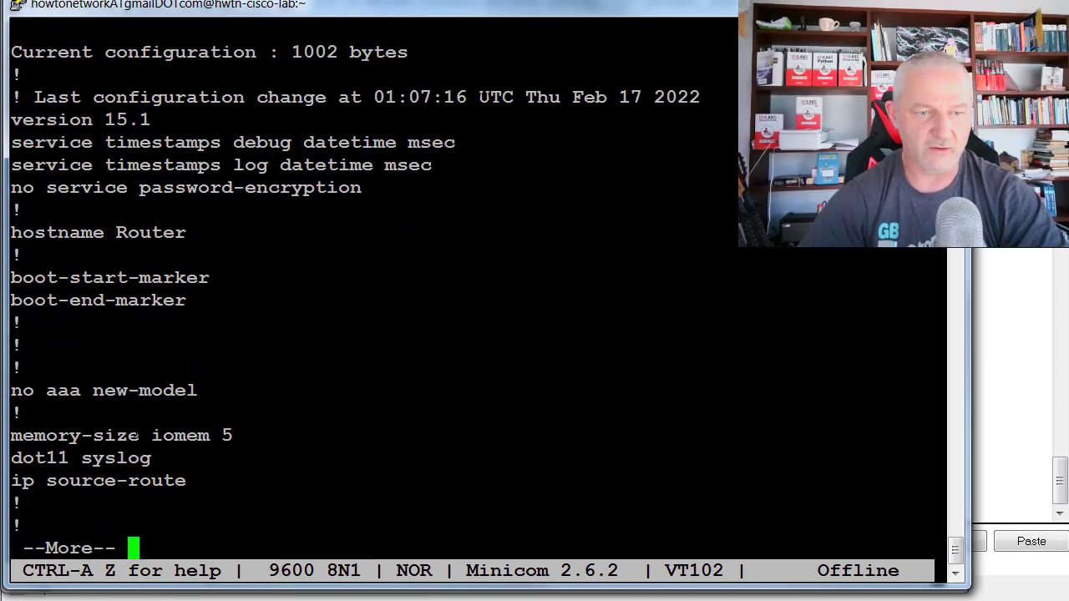
pyautogui.press('space')
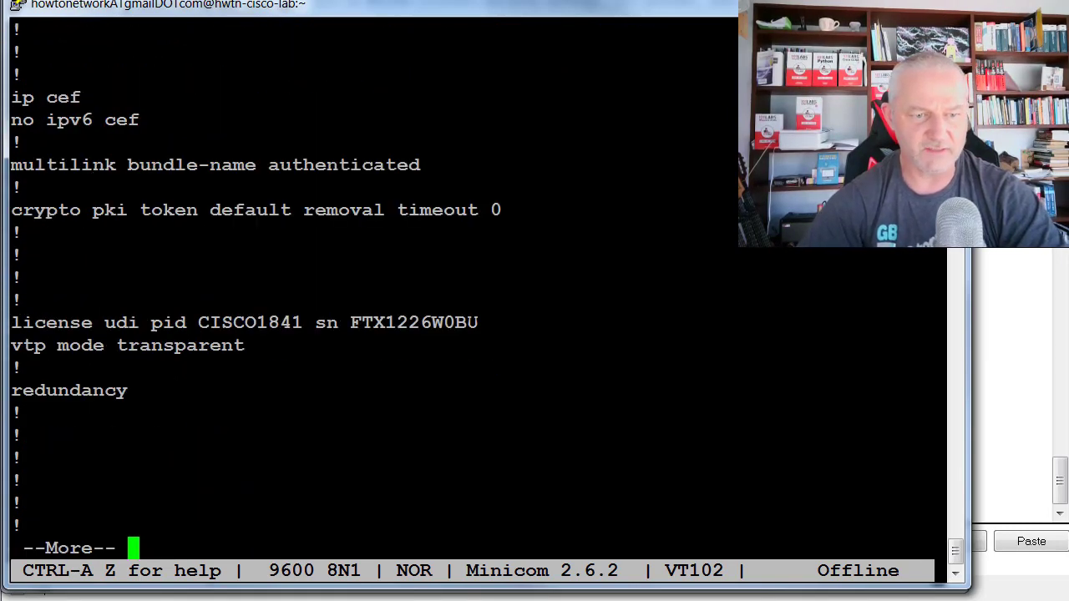
pyautogui.press('space')
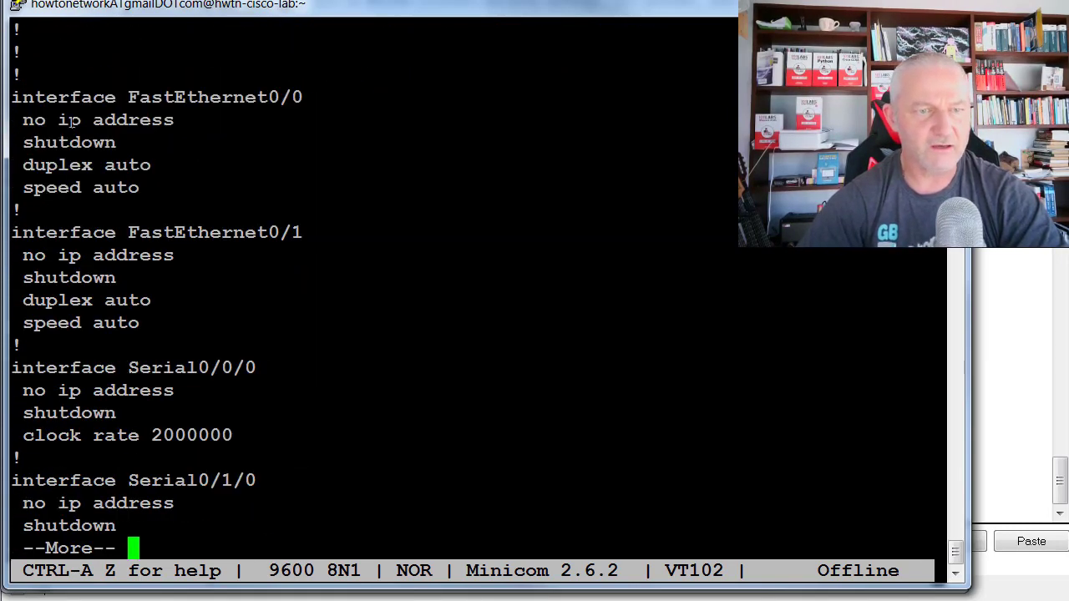
pyautogui.moveTo(12, 113); pyautogui.dragTo(66, 165)
pyautogui.press('space')
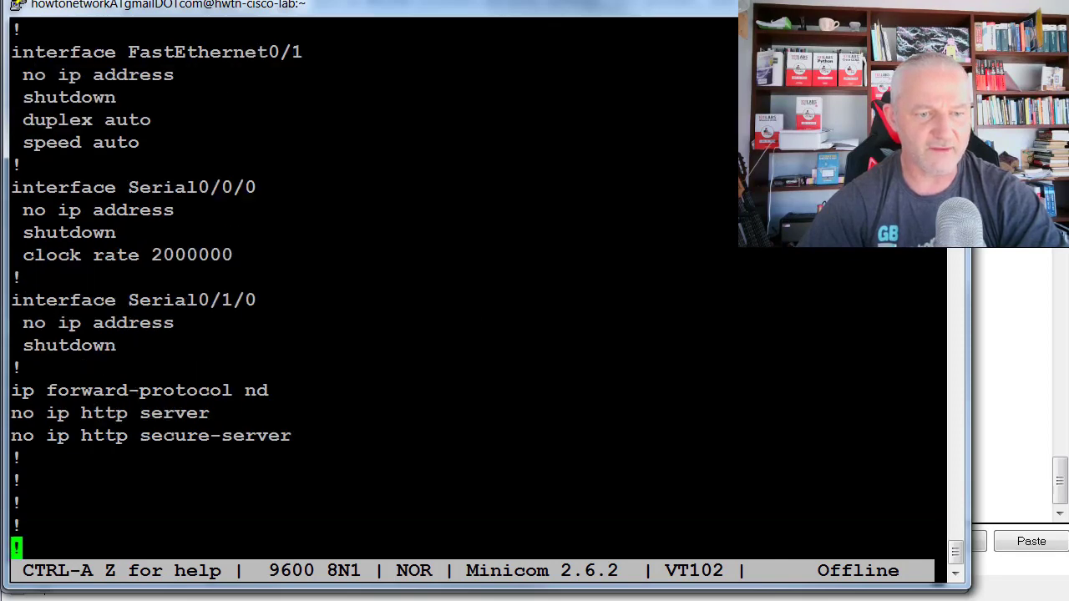
pyautogui.moveTo(11, 368); pyautogui.dragTo(46, 390)
pyautogui.press('space')
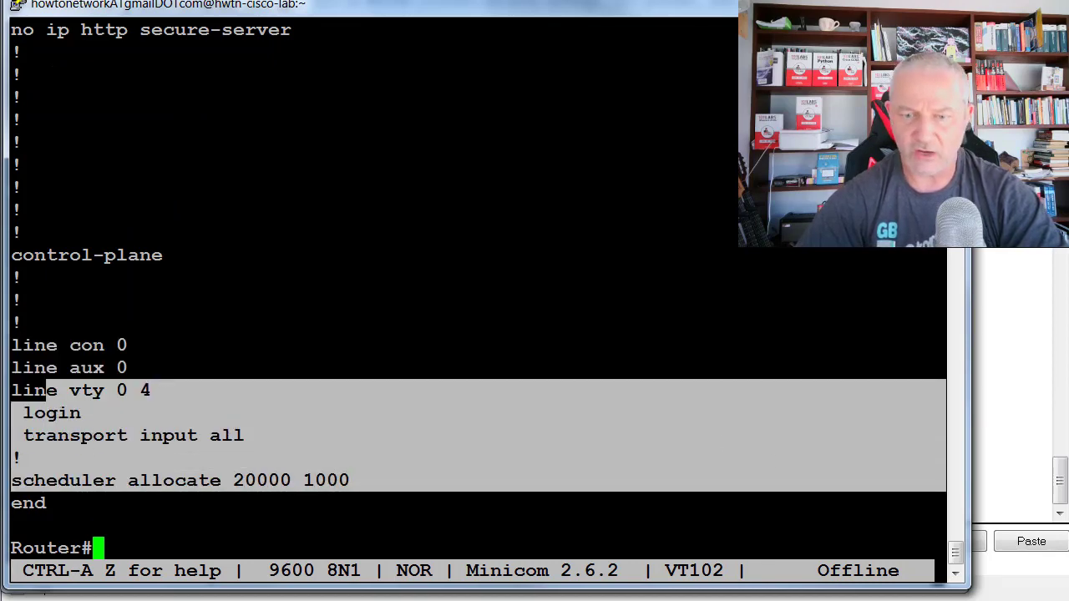
pyautogui.click(1002, 365)
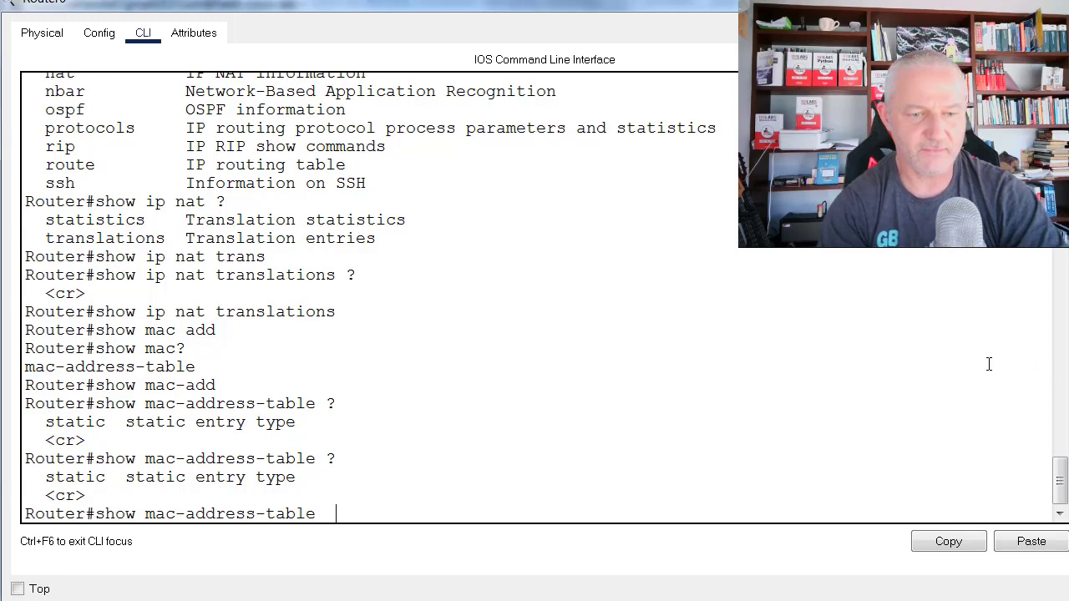
# Step: In Router0, run show mac-address-table, which is empty, and list the limited show run options
pyautogui.press('Return')
pyautogui.write('show run ?')
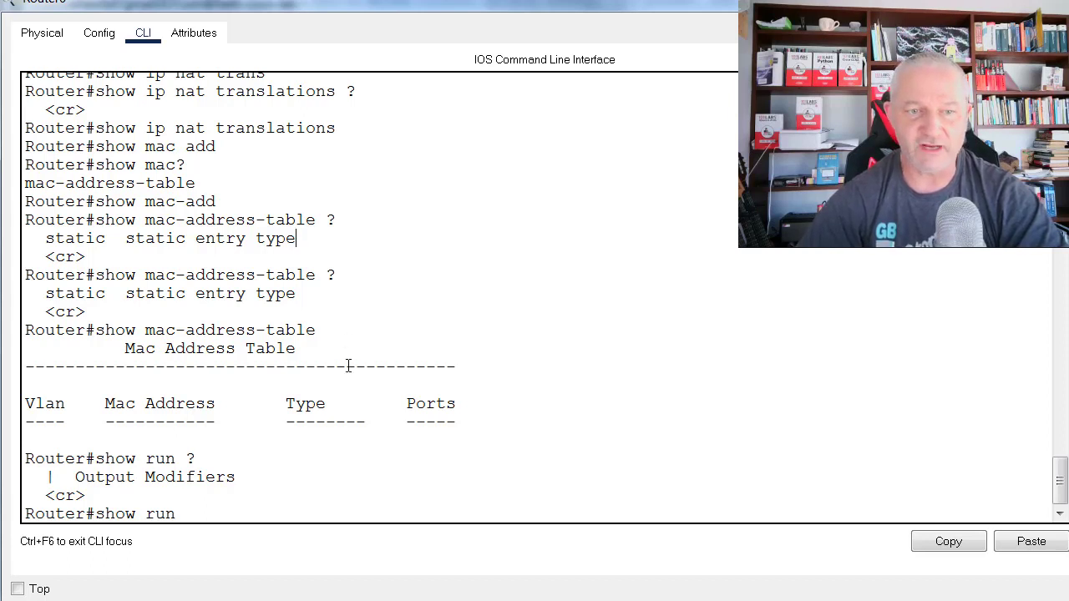
pyautogui.moveTo(125, 496); pyautogui.dragTo(43, 386)
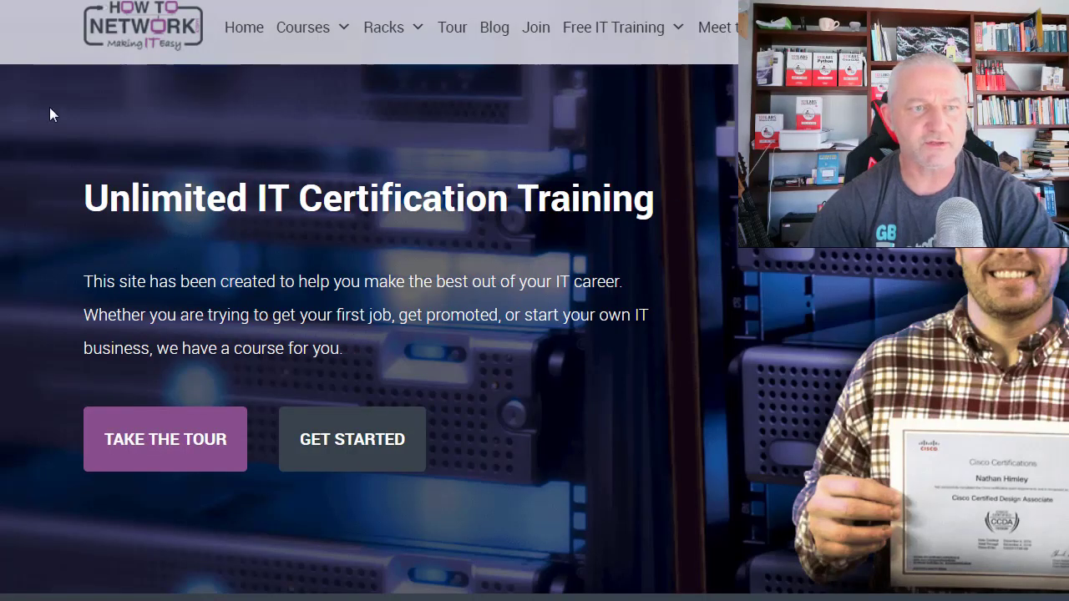
# Step: Go to Racks > Live Cisco Racks and enlarge the rack network diagram
pyautogui.moveTo(410, 31)
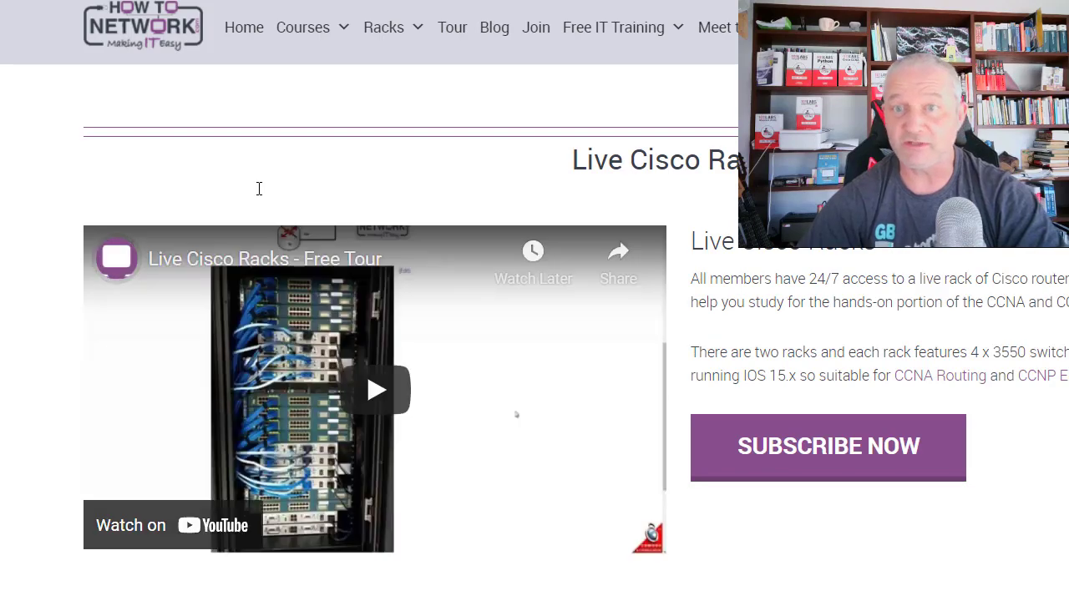
pyautogui.scroll(-7, 287, 165)
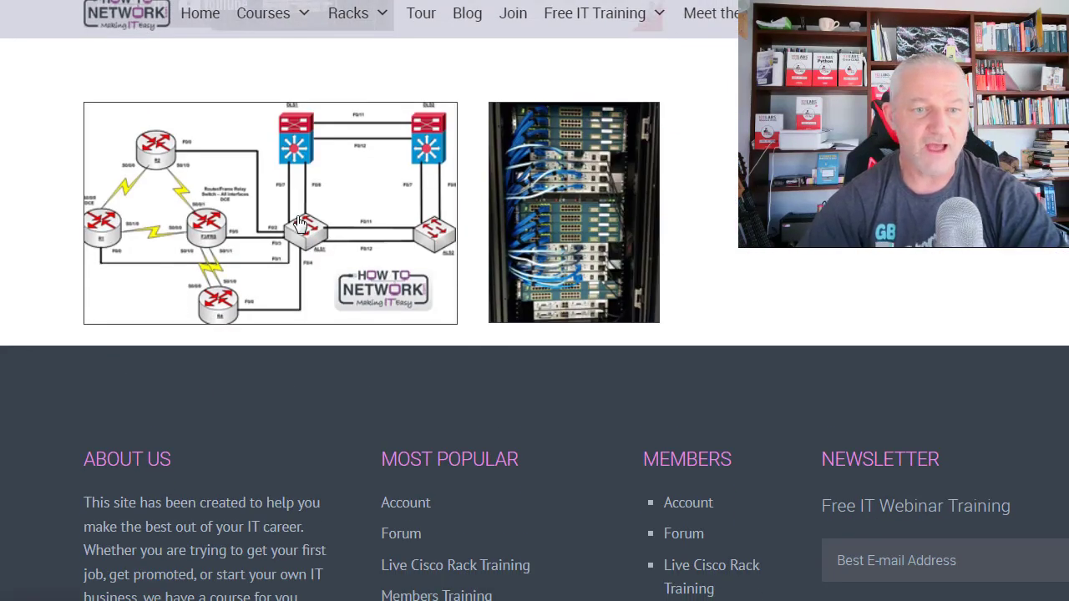
pyautogui.click(284, 217)
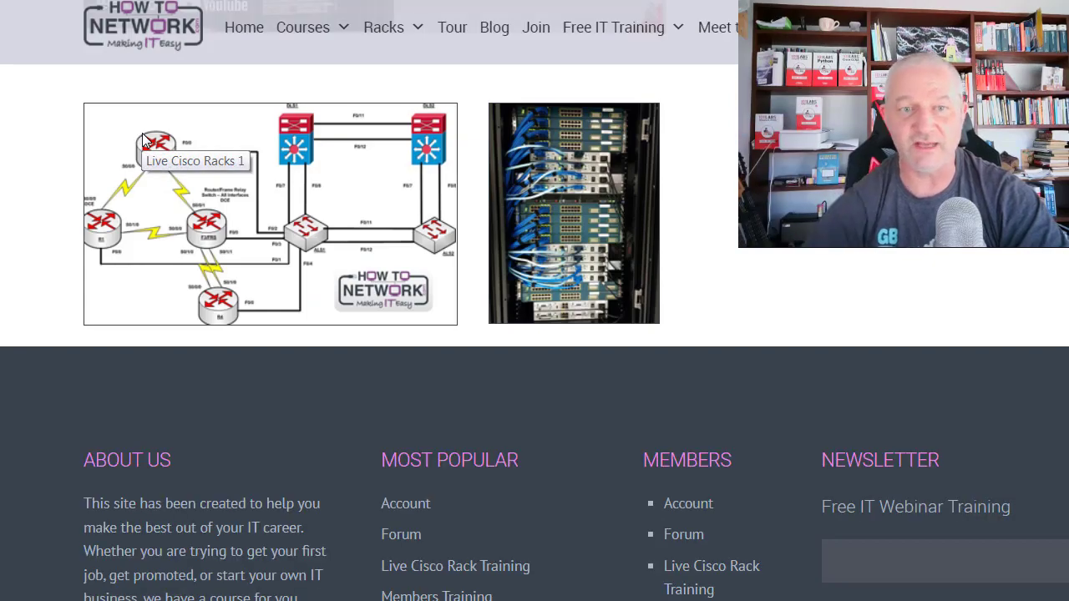
pyautogui.scroll(6, 294, 207)
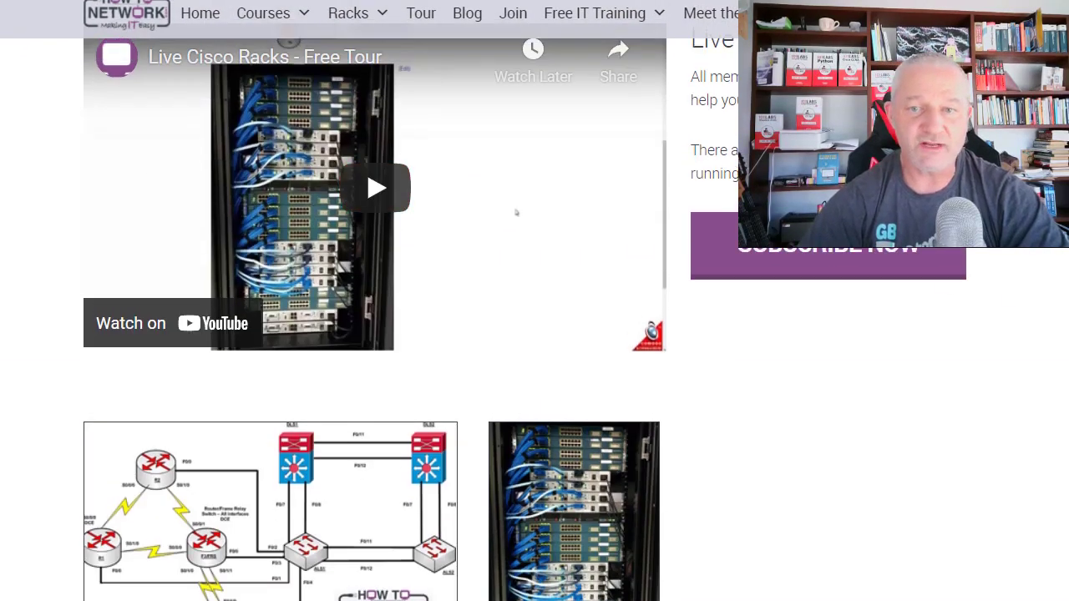